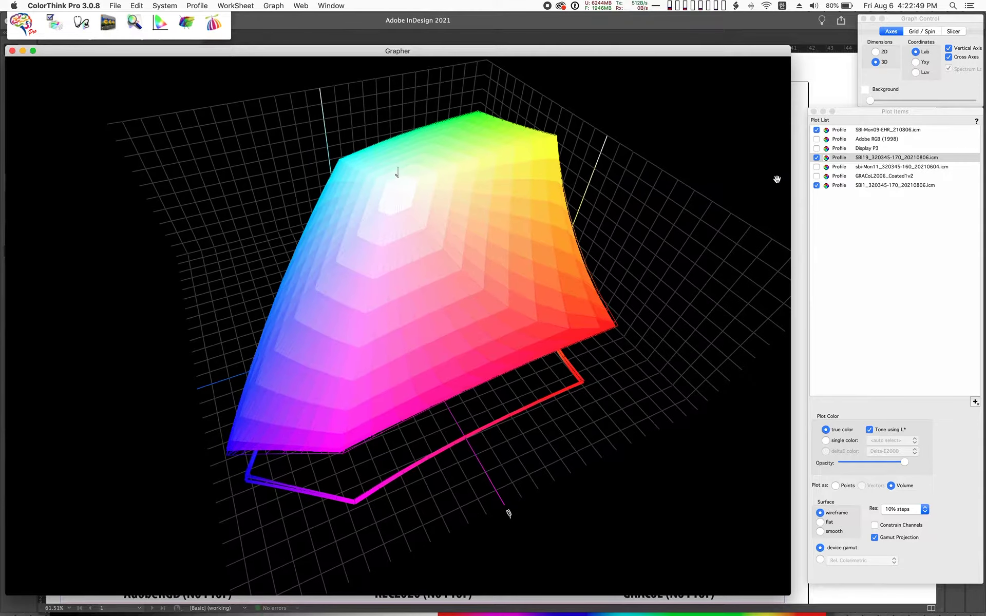
Hide the SBI19_320345-170_20210806.icm and SBI-Mon09-EHR_210806.icm gamuts, leaving only SBI1_320345-170_20210806.icm plotted.
click(817, 158)
click(816, 130)
drag(570, 235, 709, 223)
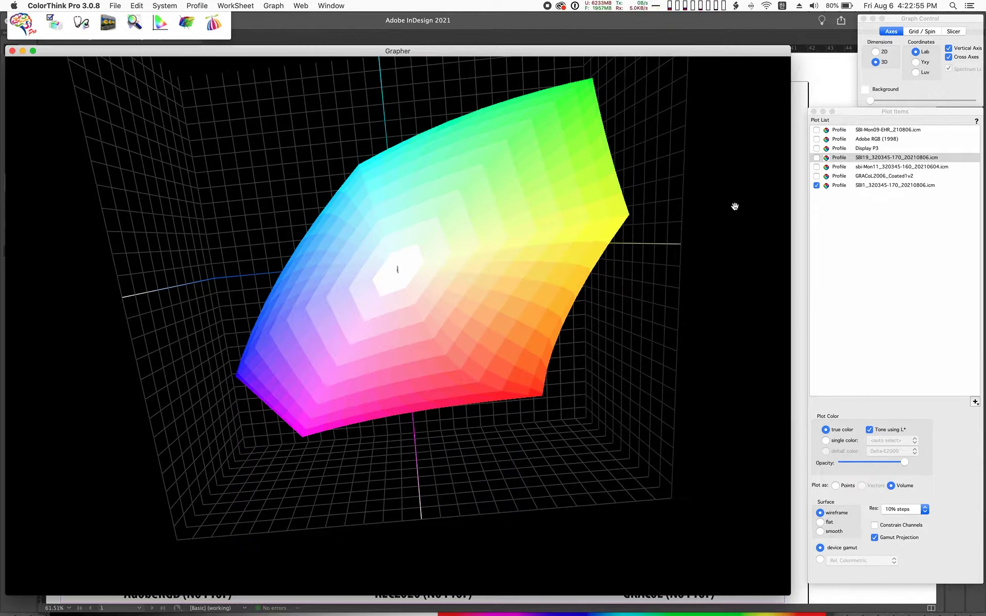
Plot sbi-Mon11_320345-160_20210604.icm alongside the SBI1 gamut and compare their shapes in 3D and 2D.
click(816, 166)
drag(566, 240, 550, 259)
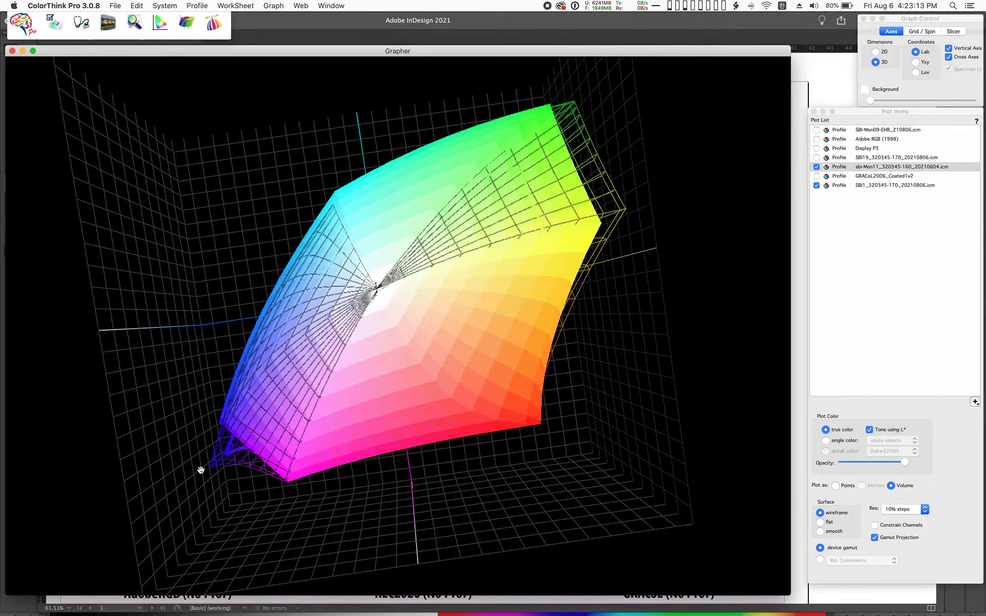
drag(237, 489, 288, 462)
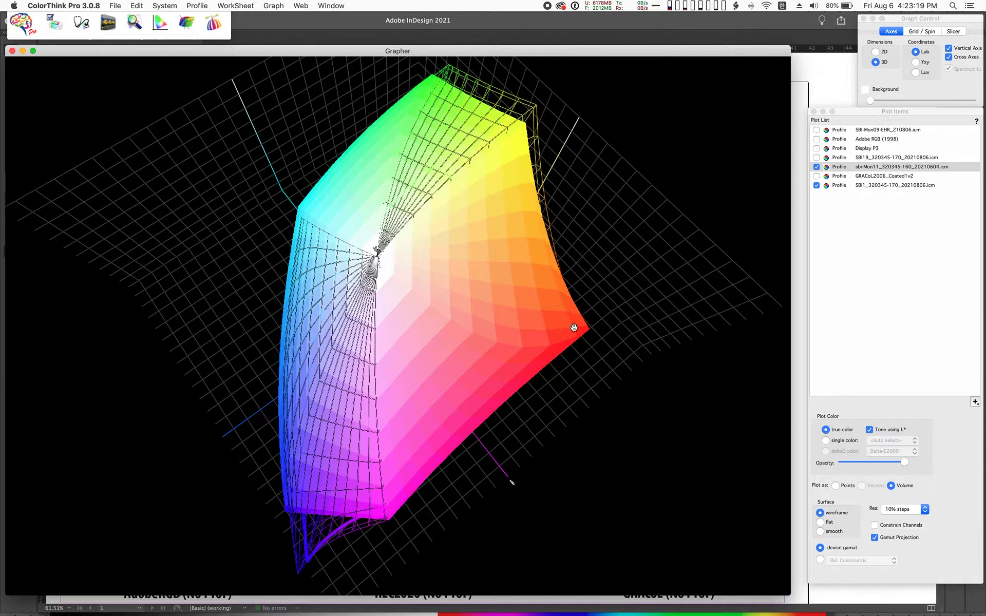
drag(298, 227, 327, 240)
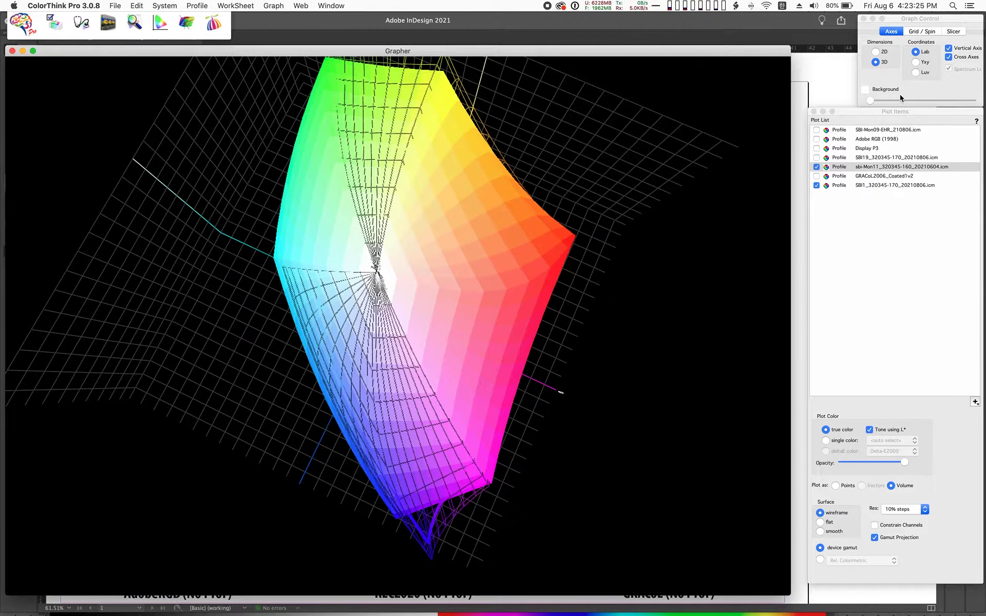
click(875, 52)
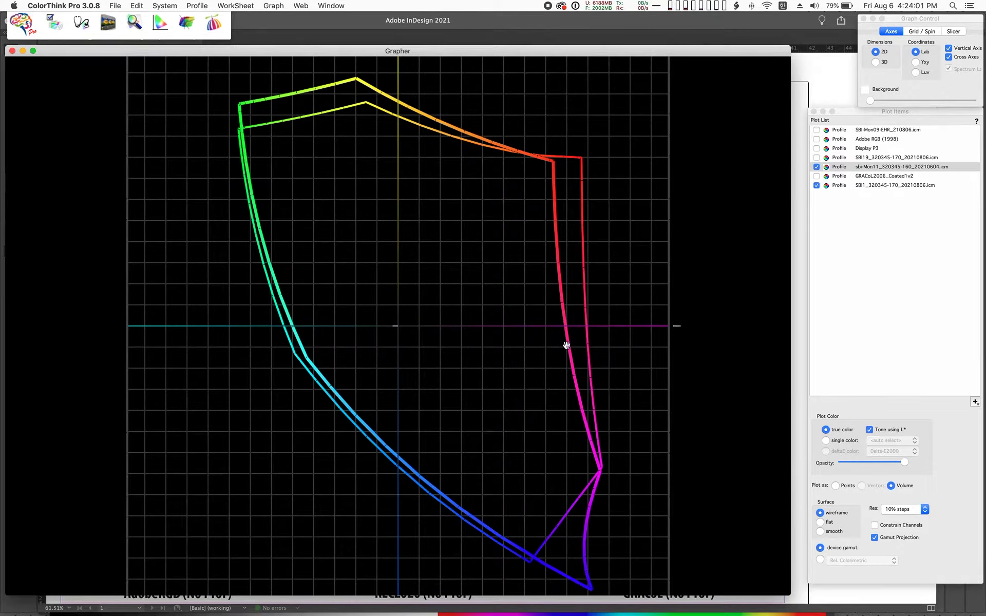
Hide the sbi-Mon11 gamut and compare SBI1 in 2D against Display P3 and Adobe RGB (1998) one at a time.
click(817, 167)
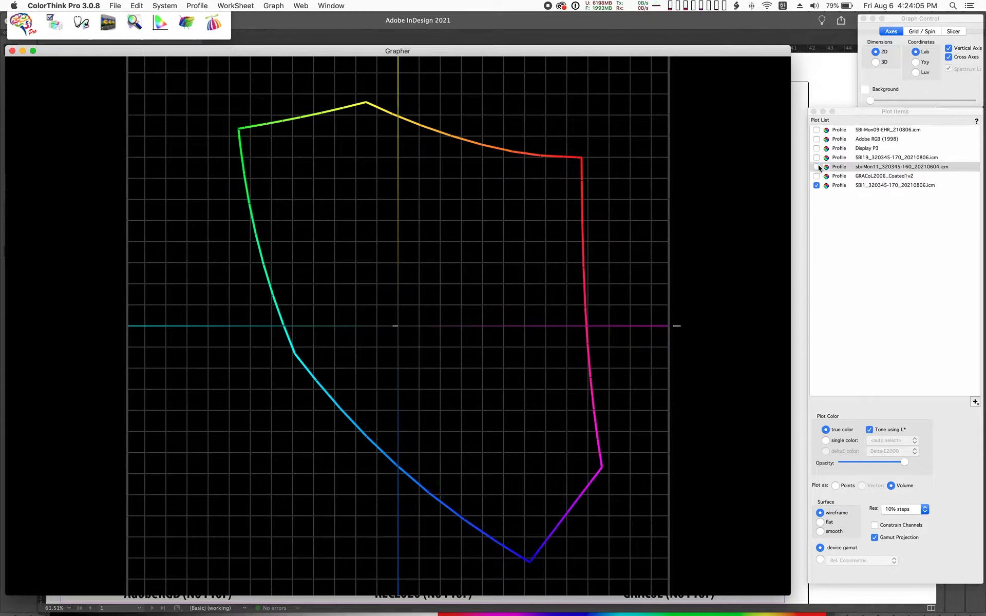
click(816, 140)
click(816, 139)
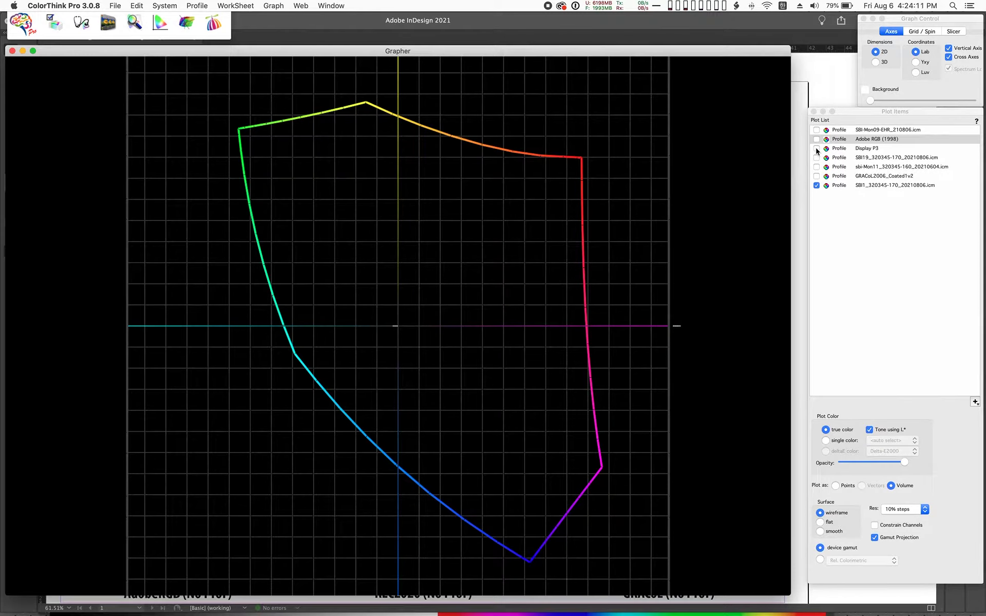
click(816, 148)
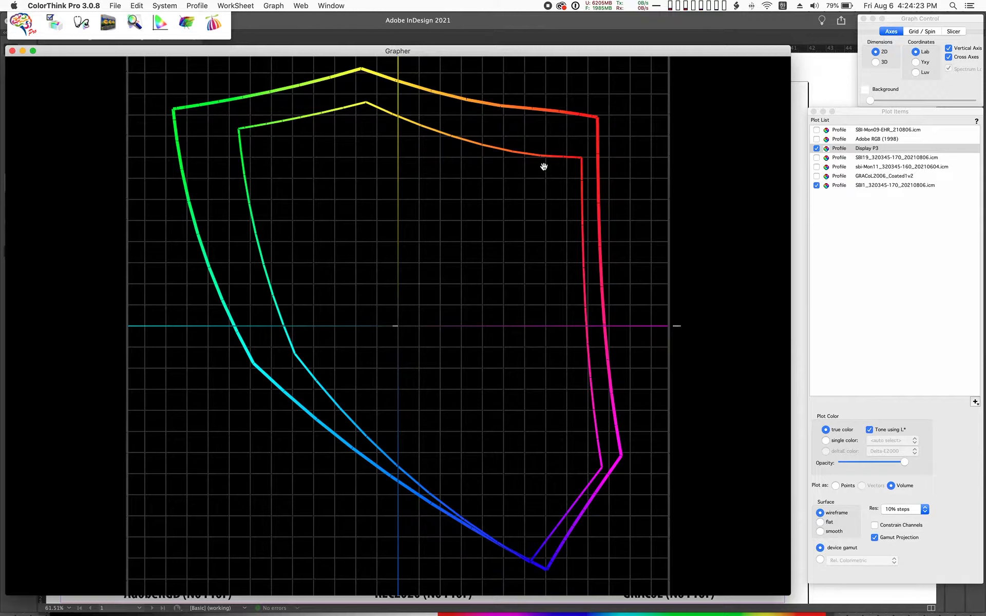
click(816, 149)
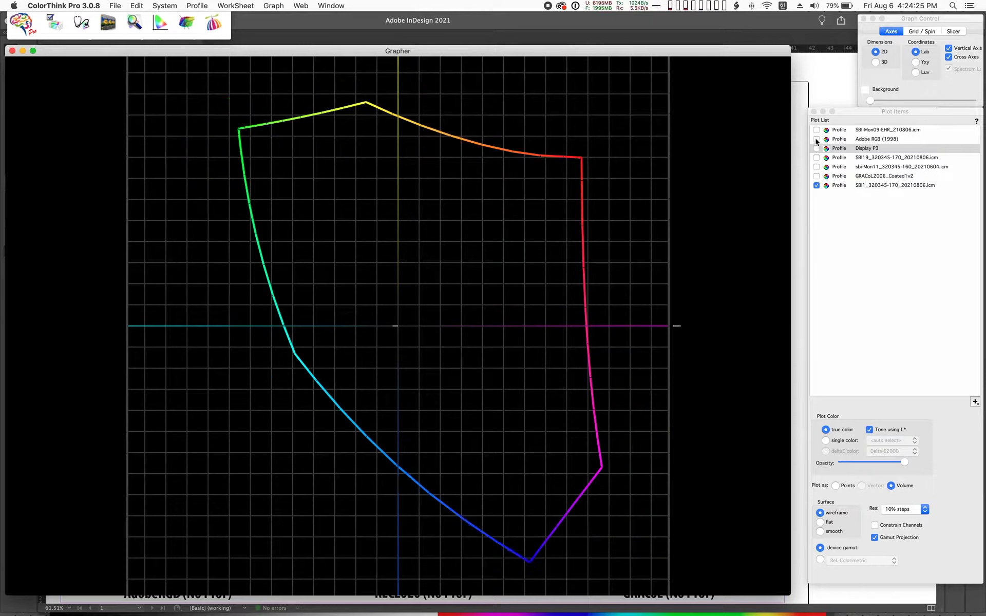
click(816, 139)
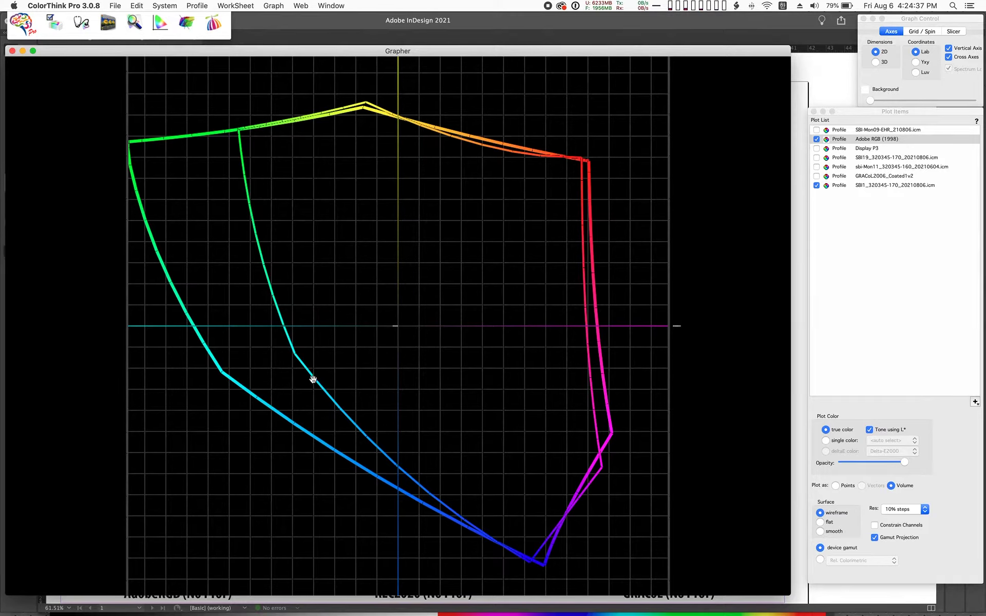
Return the graph to 3D and hide the Adobe RGB (1998) gamut, leaving SBI1 alone.
click(875, 62)
click(816, 139)
drag(565, 276, 580, 241)
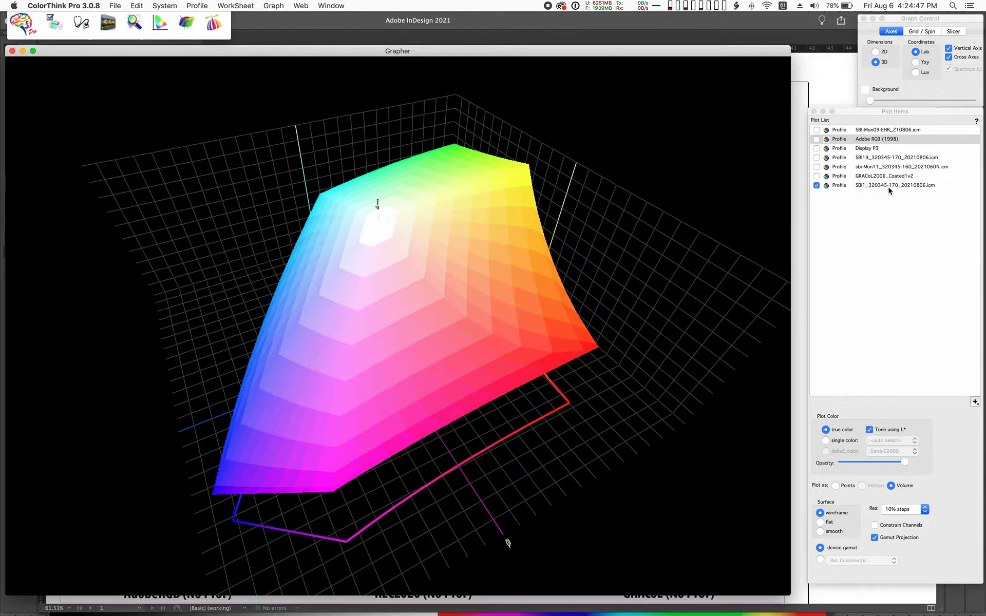
Display the SBI1_320345-170_20210806.icm gamut as a wireframe surface.
click(891, 186)
click(820, 512)
mouse_move(577, 366)
mouse_down()
mouse_move(569, 391)
mouse_move(575, 359)
mouse_up()
Plot GRACoL2006_Coated1v2 inside the SBI1 wireframe and examine where the two gamuts differ from several angles.
click(816, 176)
drag(609, 252, 526, 228)
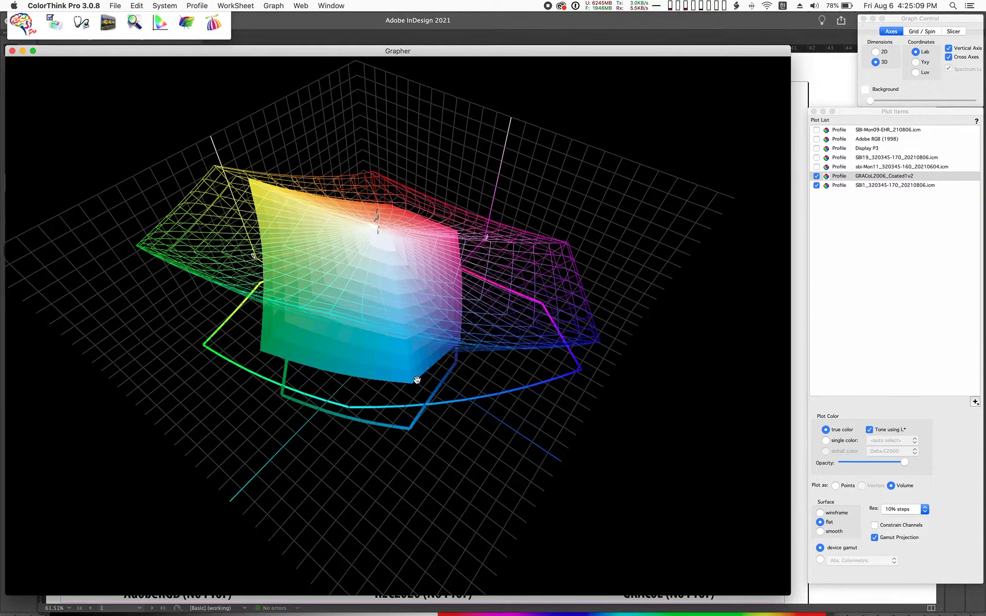
drag(417, 380, 269, 275)
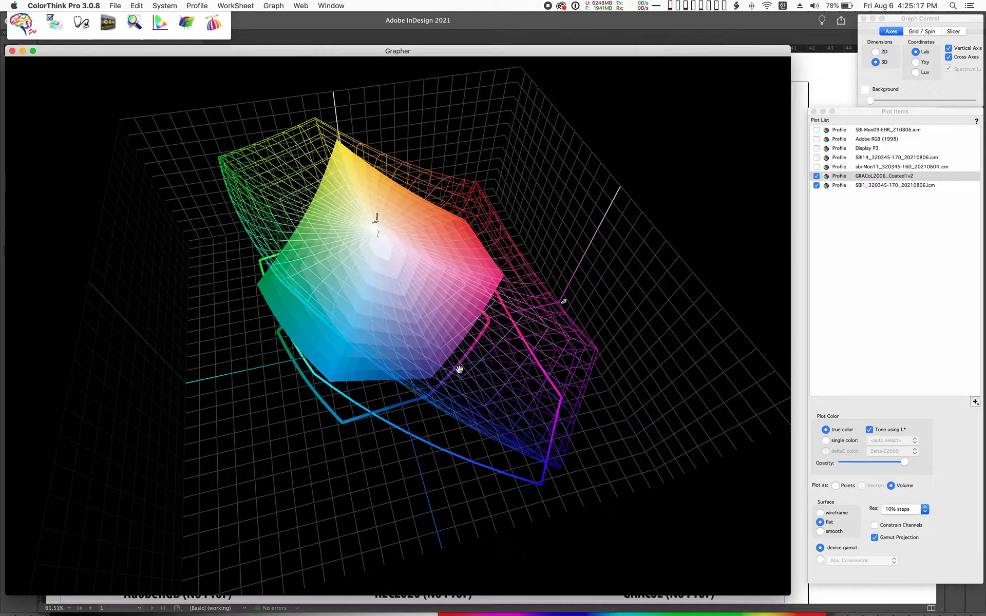
drag(342, 405, 272, 282)
drag(415, 388, 503, 279)
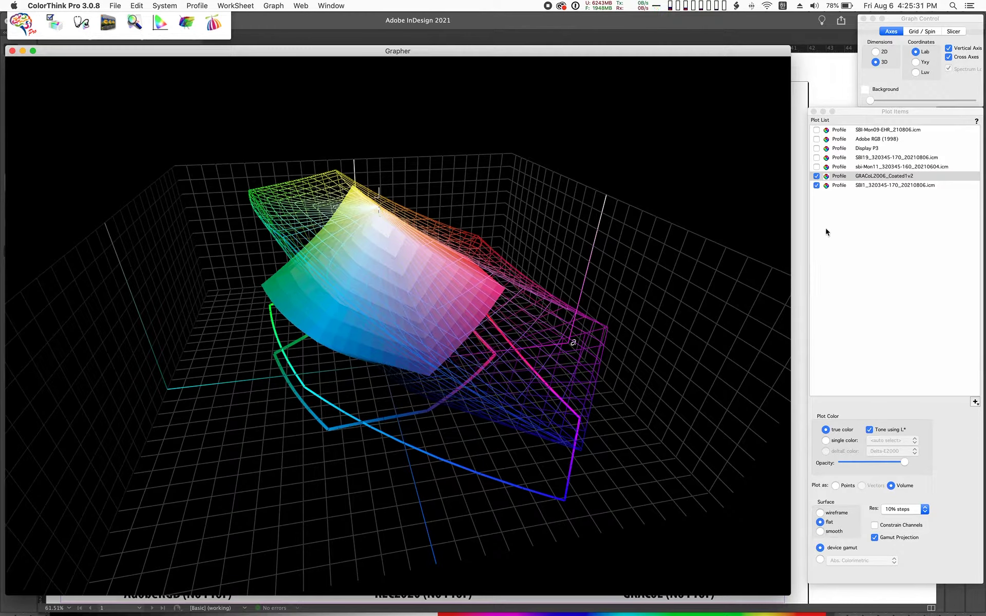
Replace the SBI1 gamut with Adobe RGB (1998) for comparison against GRACoL2006_Coated1v2.
click(816, 140)
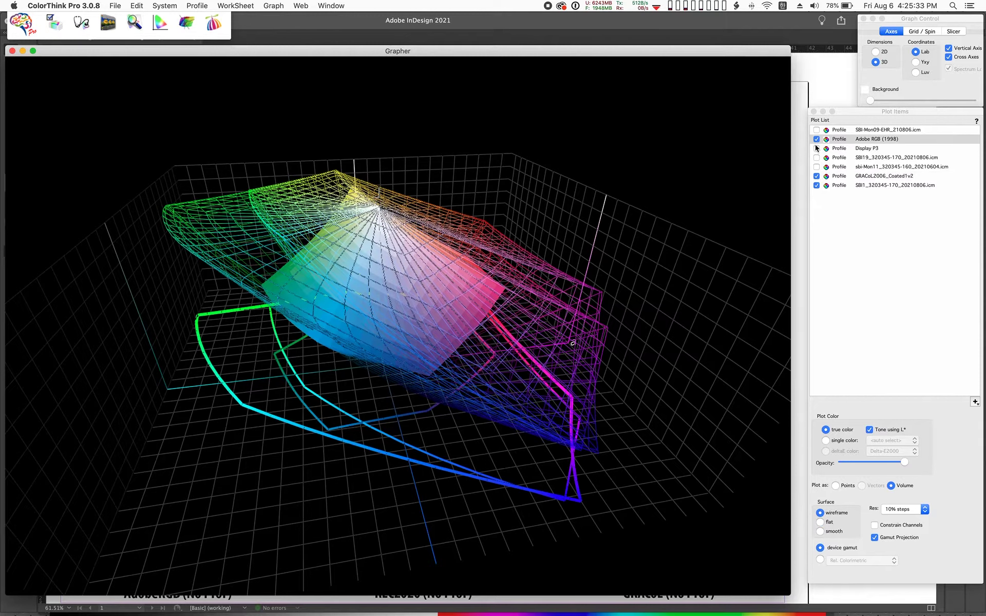
click(816, 185)
drag(587, 283, 558, 306)
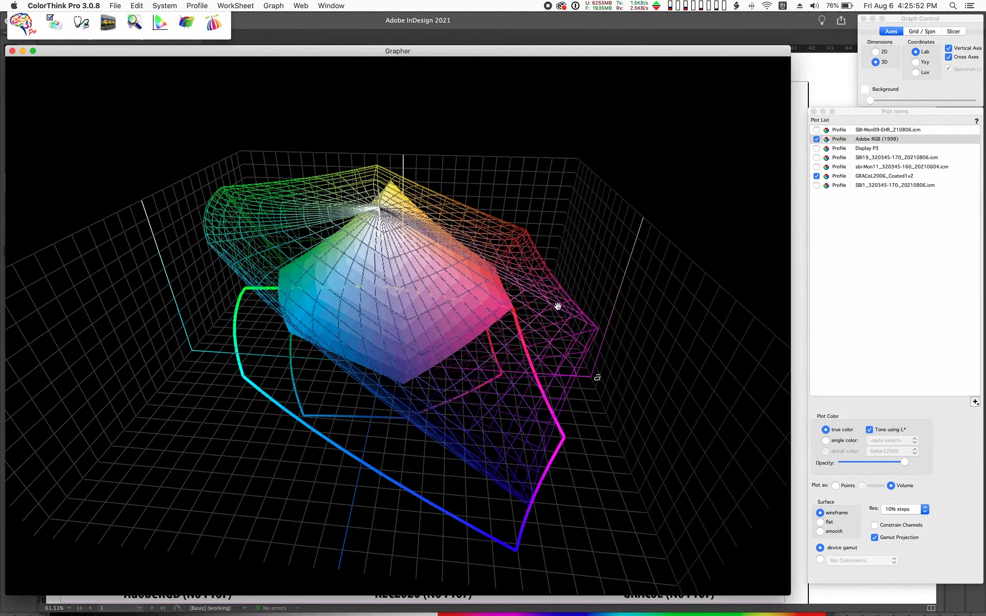
Replace the Adobe RGB (1998) gamut with Display P3 and compare it with GRACoL2006_Coated1v2 in 3D.
click(816, 139)
click(816, 148)
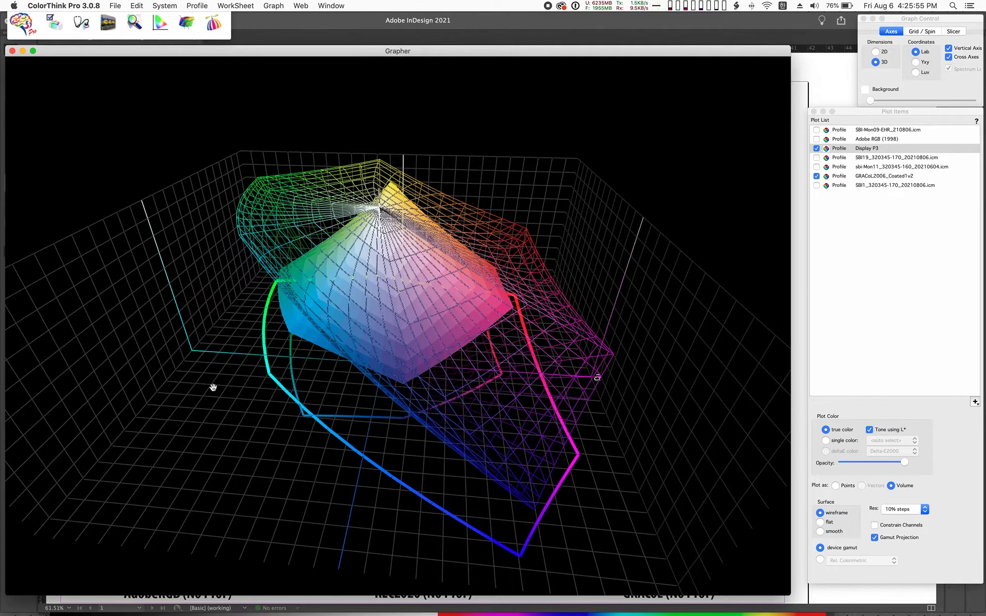
drag(322, 307, 548, 222)
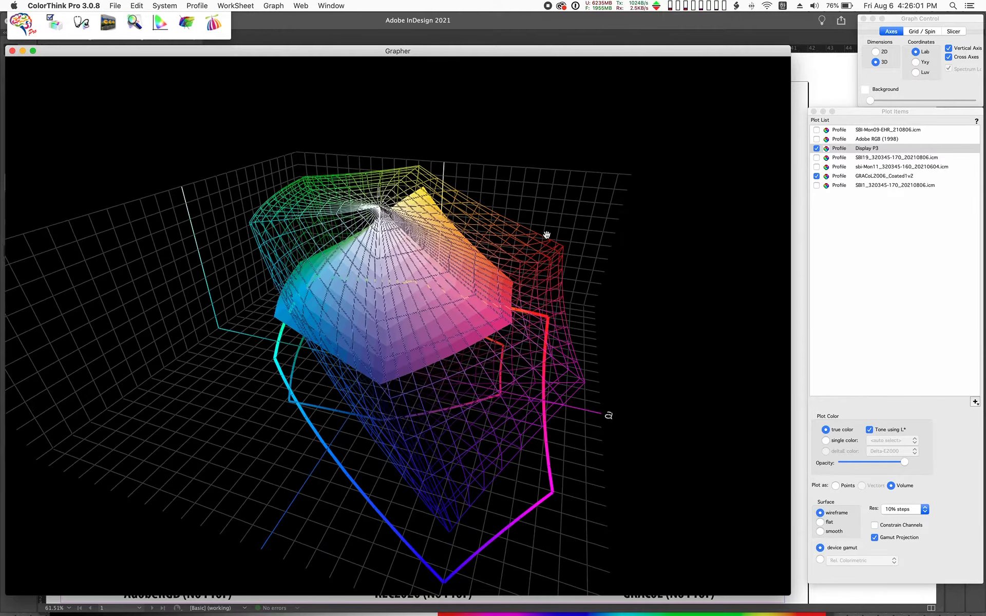
mouse_move(592, 237)
mouse_down()
mouse_move(541, 229)
mouse_move(469, 561)
mouse_move(581, 260)
mouse_move(597, 255)
mouse_up()
Switch to Photoshop and open Assign Profile for the PRINTER TEST IMAGE_16bit_REC2020-1886_2021.tif image.
key(ctrl+Up)
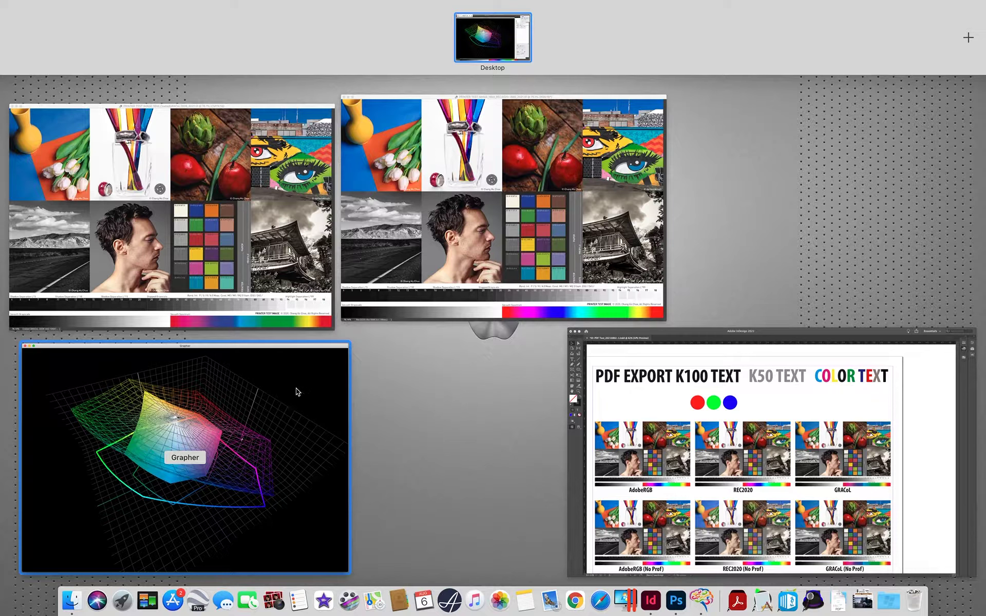
click(679, 597)
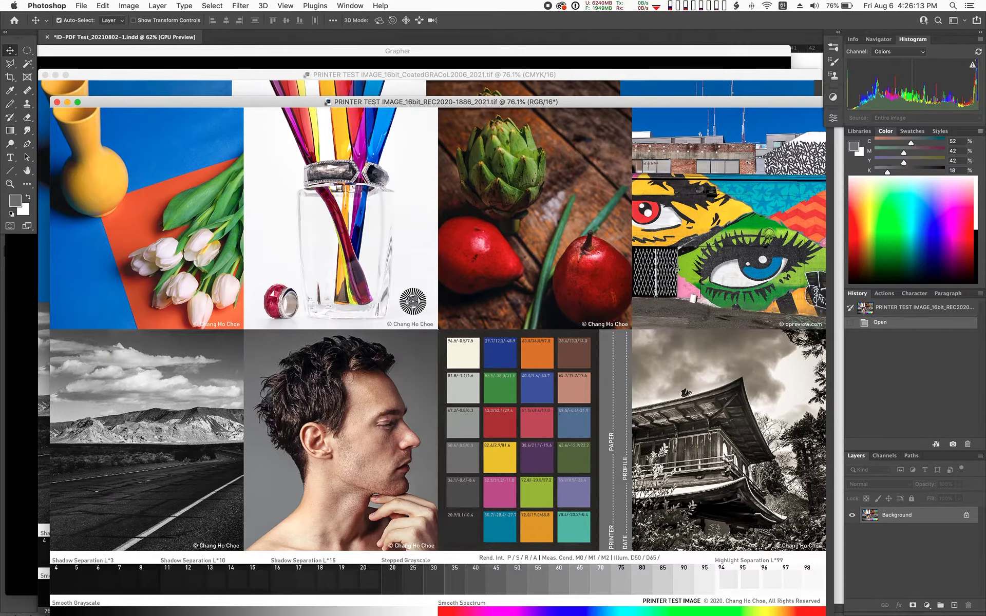
drag(589, 105, 578, 101)
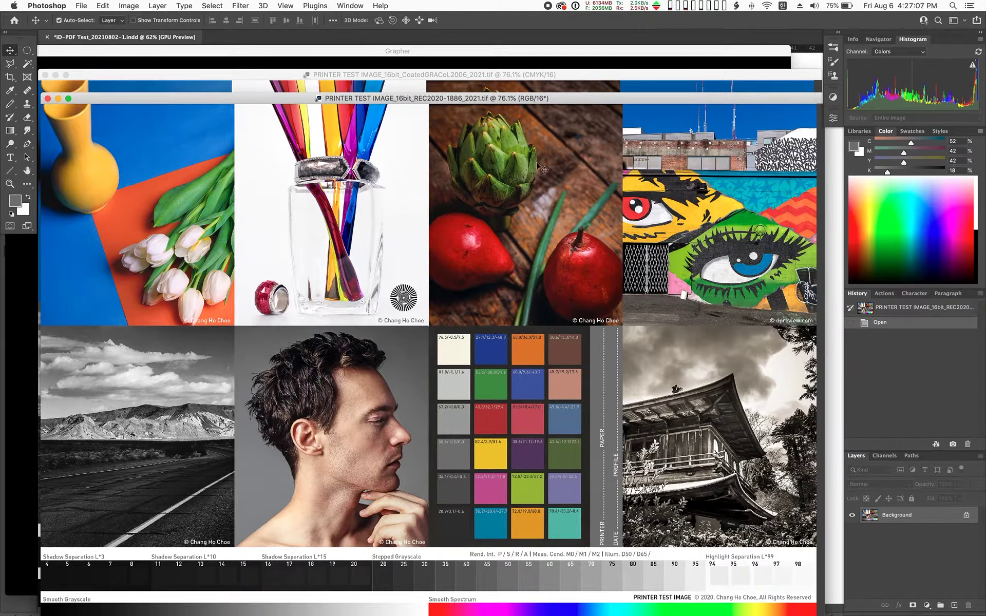
click(103, 6)
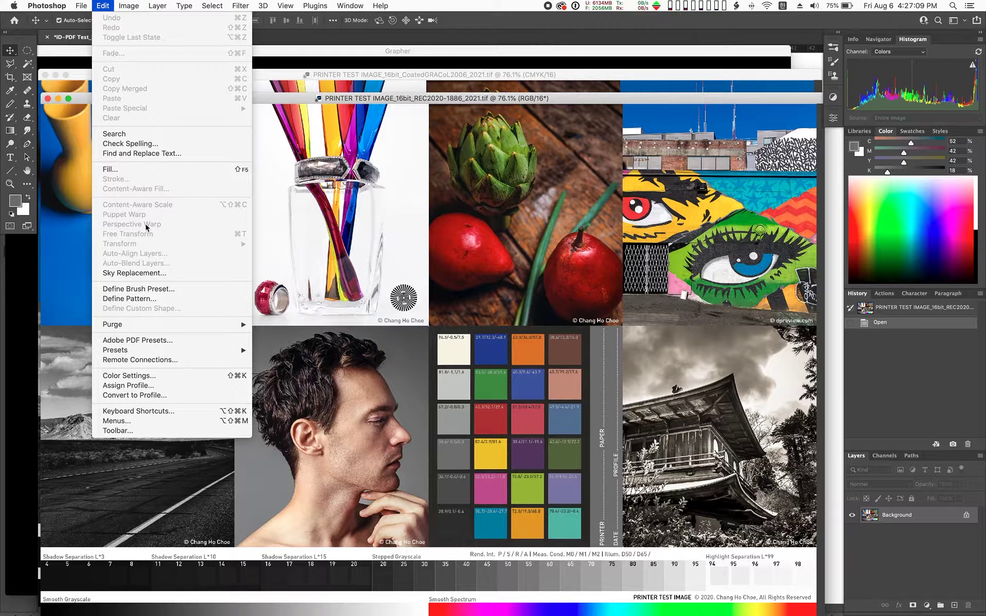
click(163, 385)
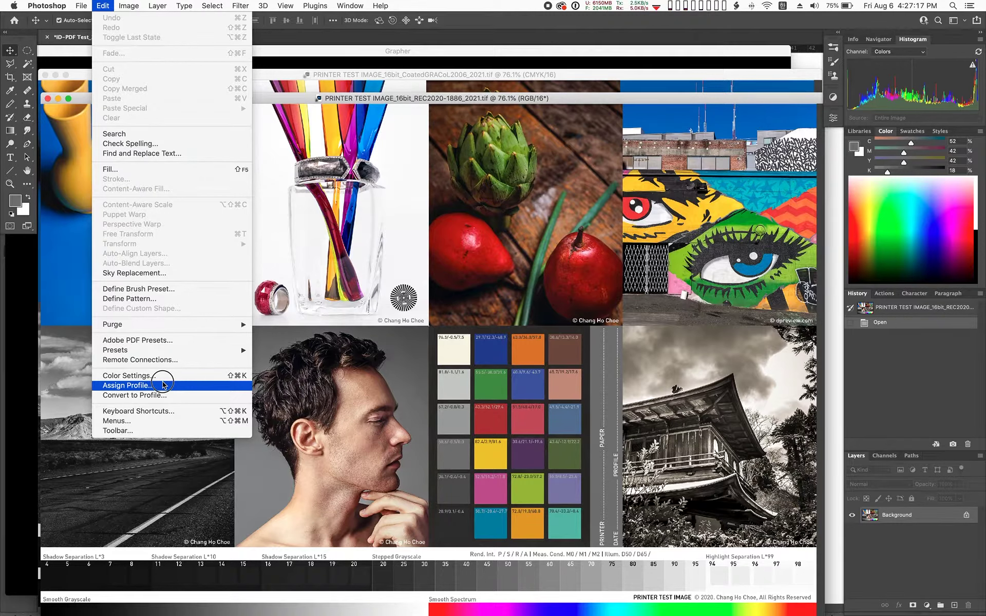
click(163, 385)
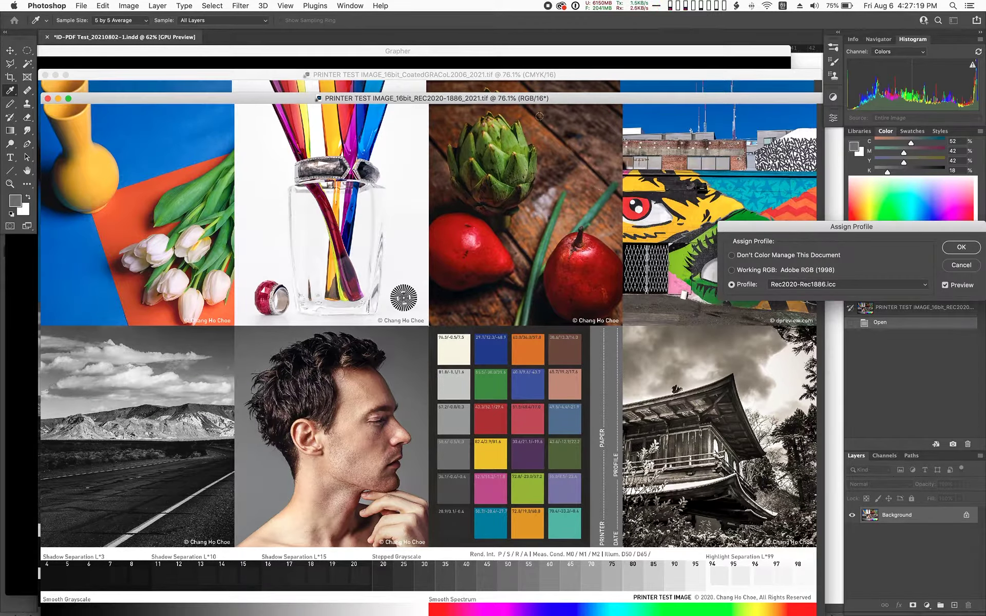
drag(795, 236, 776, 234)
Preview the test image with the My 3880_DurSat245-PSG-14_20210320_av_D50.icc printer profile.
click(787, 282)
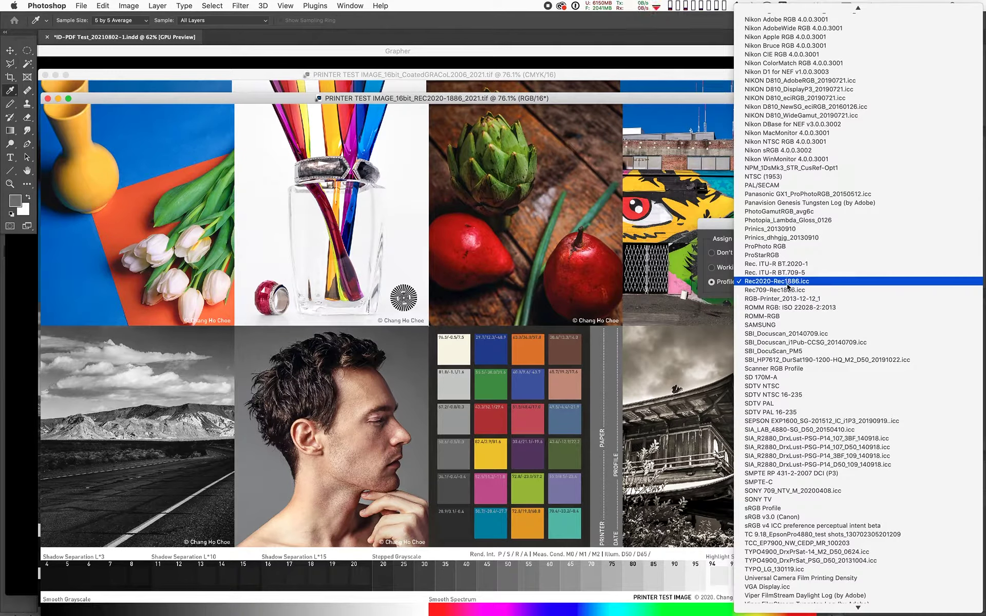
scroll(786, 275, down, 3)
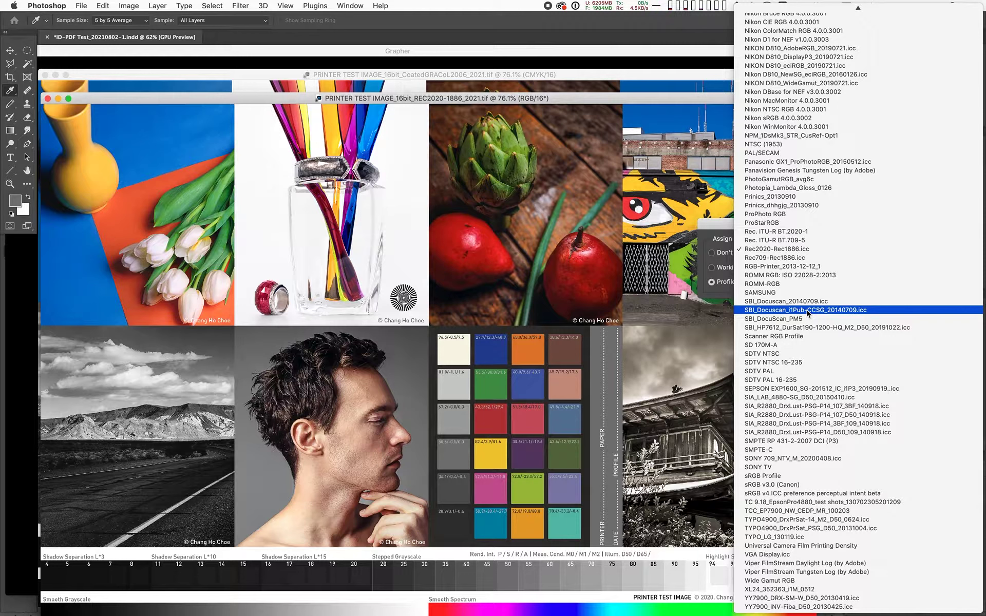
scroll(879, 309, up, 2)
scroll(880, 310, up, 15)
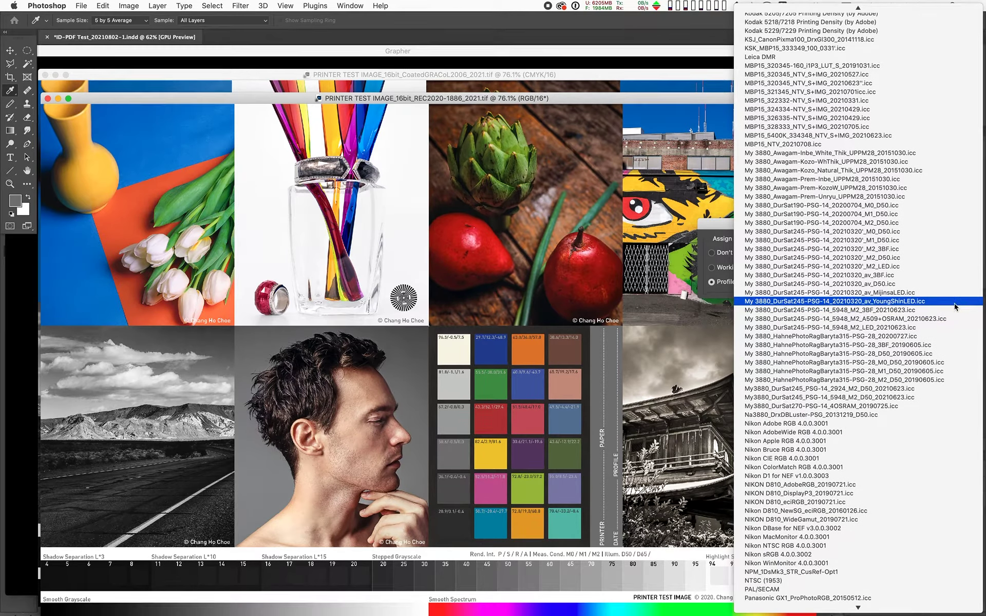
click(919, 284)
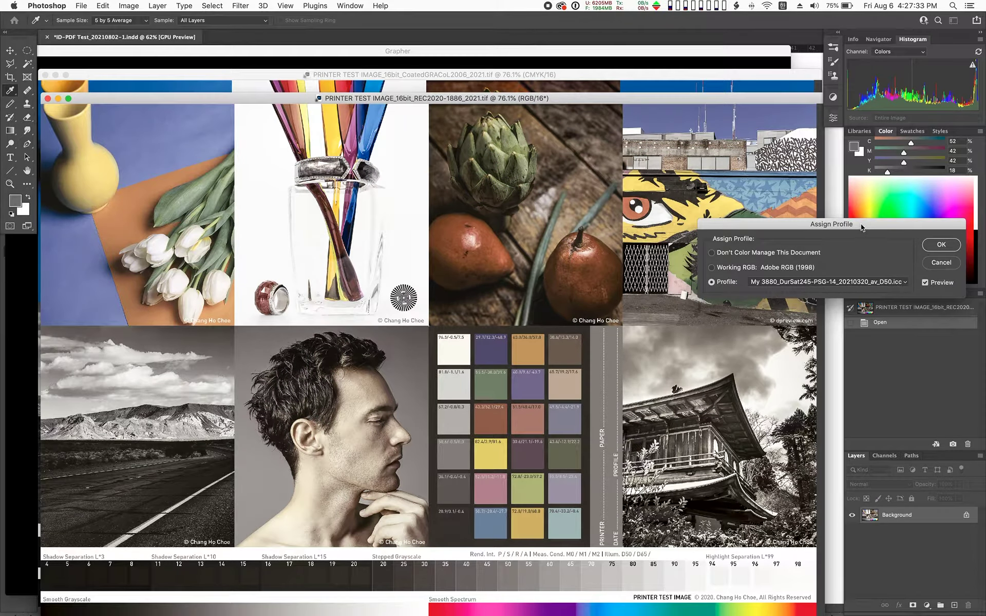
drag(862, 227, 862, 208)
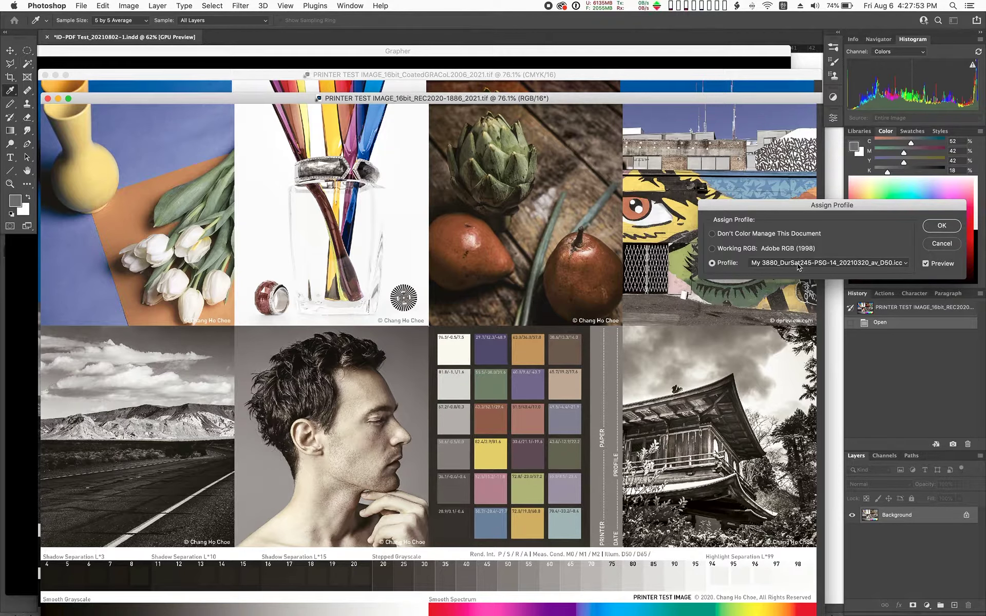
drag(777, 208, 773, 195)
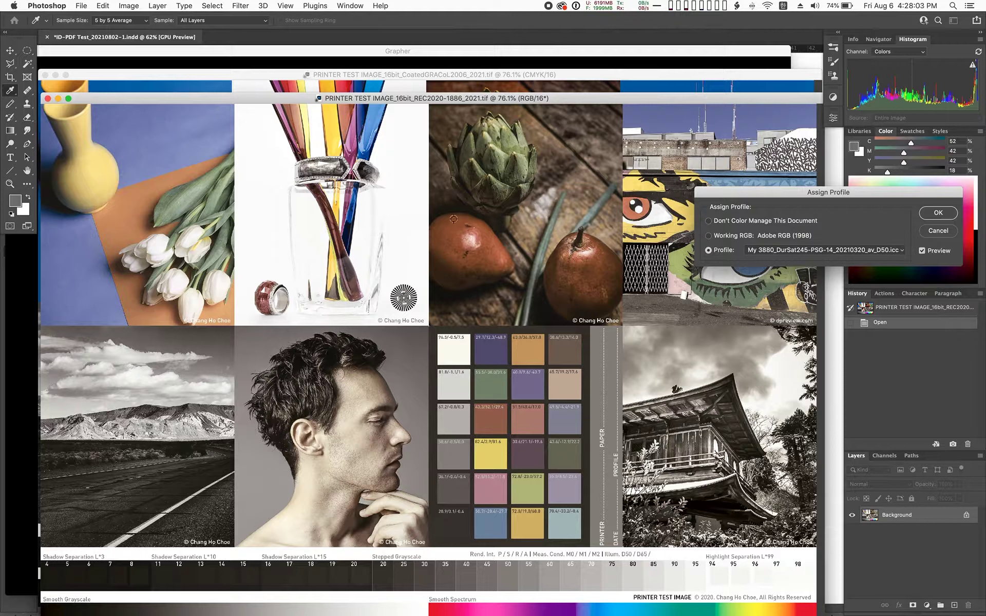
Choose the Canon iPF8410 DurSat270-Best600-HWPhoto D50 printer profile from 20191003 as the test image's assigned profile.
click(794, 249)
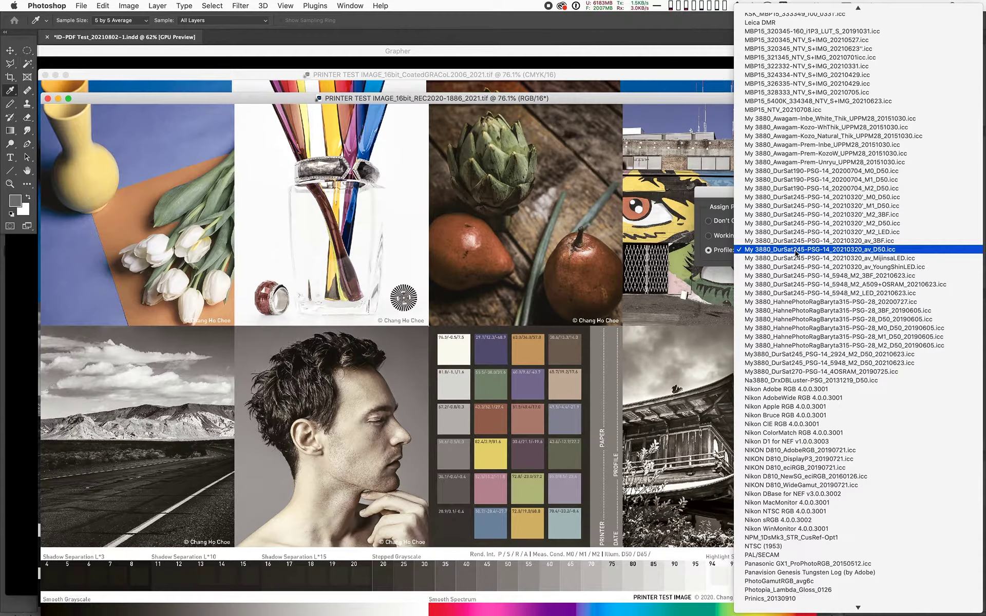
scroll(795, 252, up, 10)
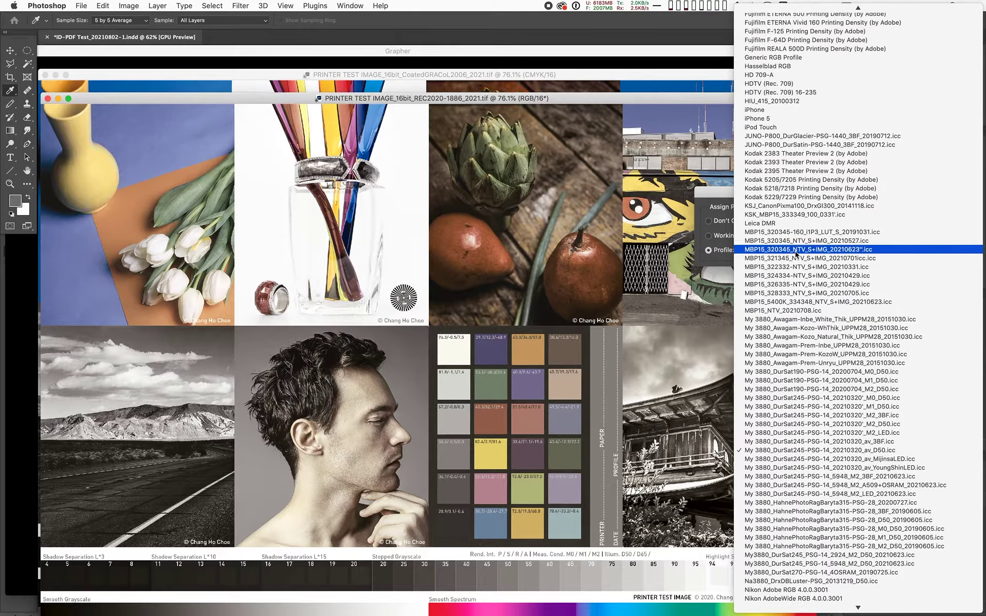
scroll(791, 297, up, 6)
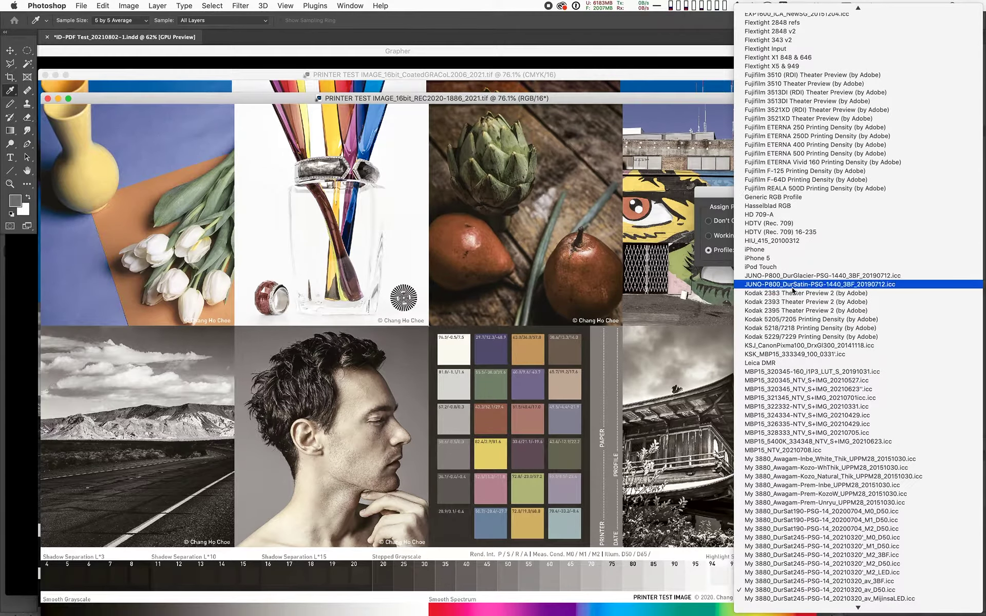
scroll(792, 290, up, 4)
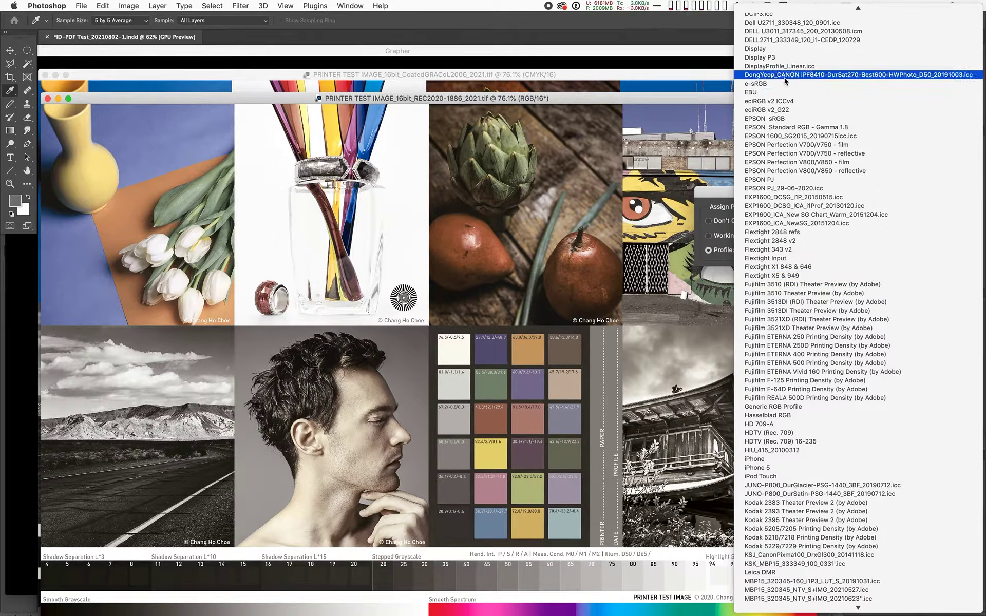
click(838, 77)
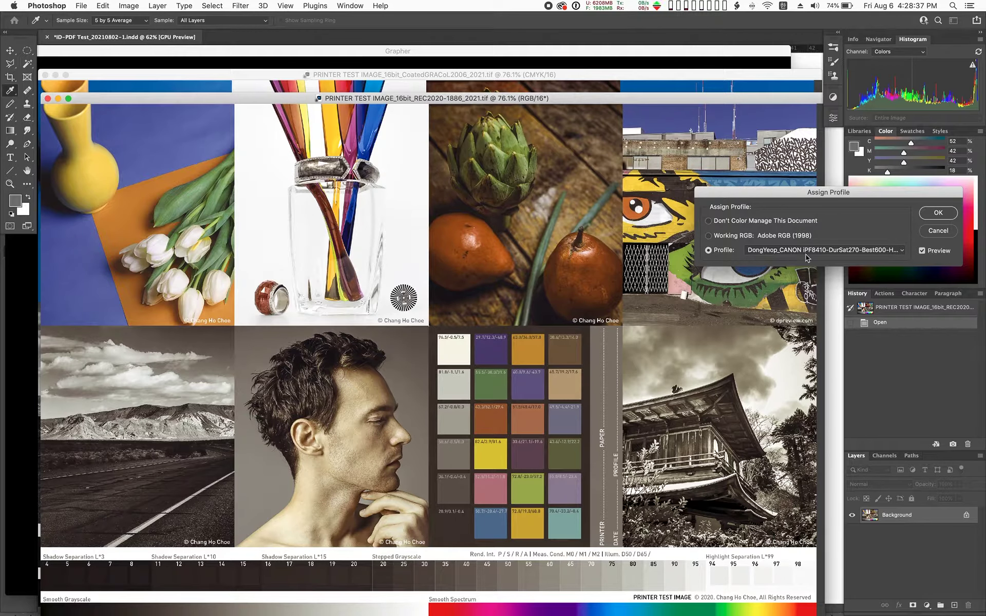
Cancel the profile assignment and bring the PRINTER TEST IMAGE_16bit_CoatedGRACoL2006_2021.tif image to the front.
click(928, 233)
key(v)
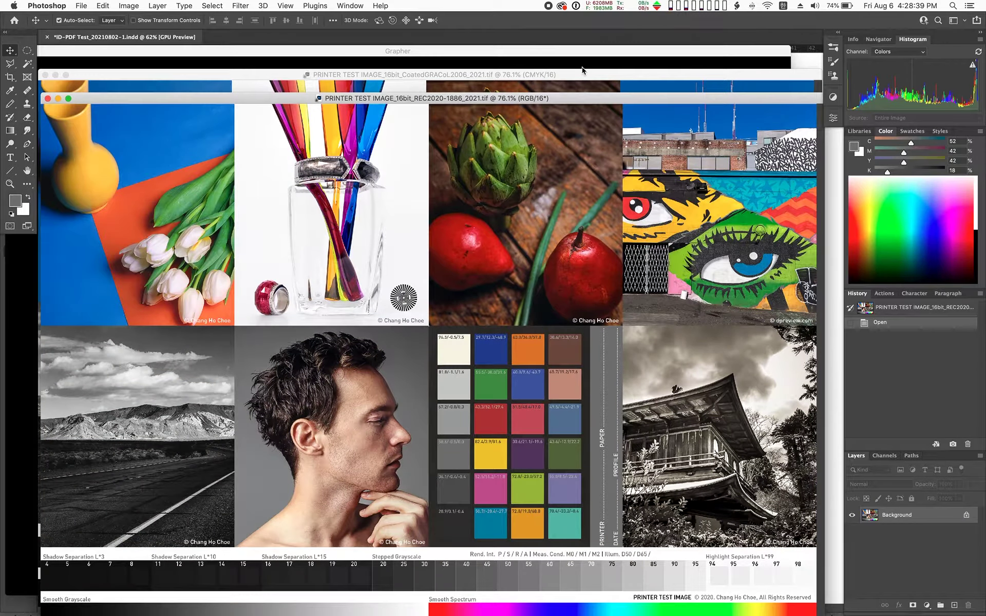
drag(572, 101, 561, 109)
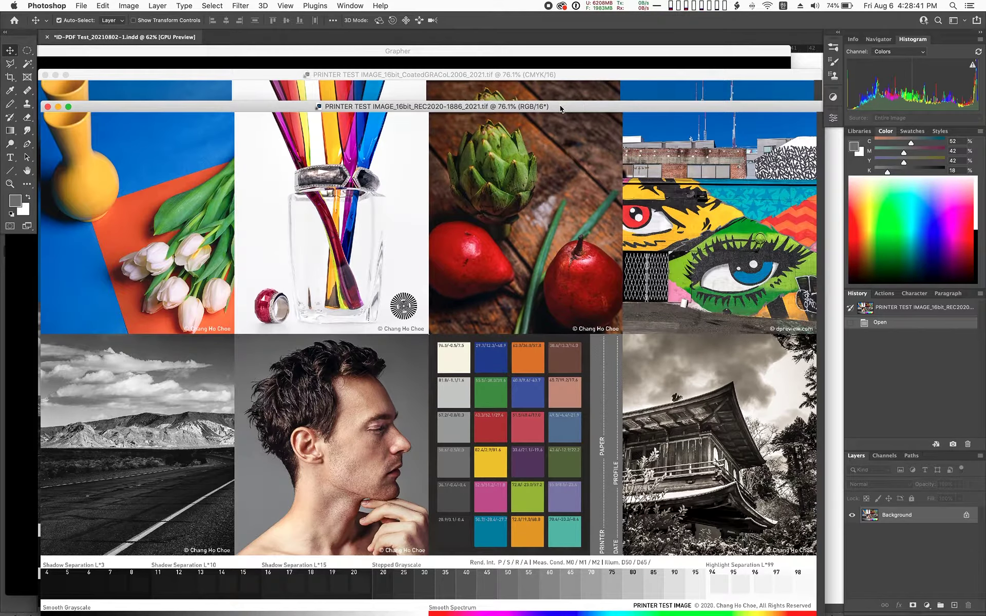
click(563, 77)
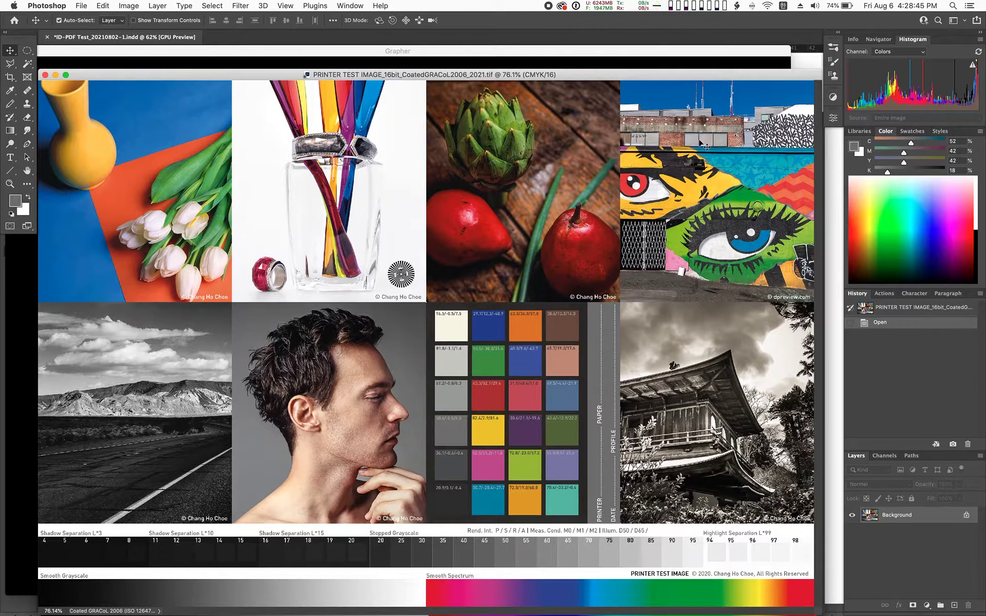
Open Assign Profile for the CMYK test image and preview it with SBI_XEROX_Plain_PC18_M2_D50_20210804.icc.
click(103, 6)
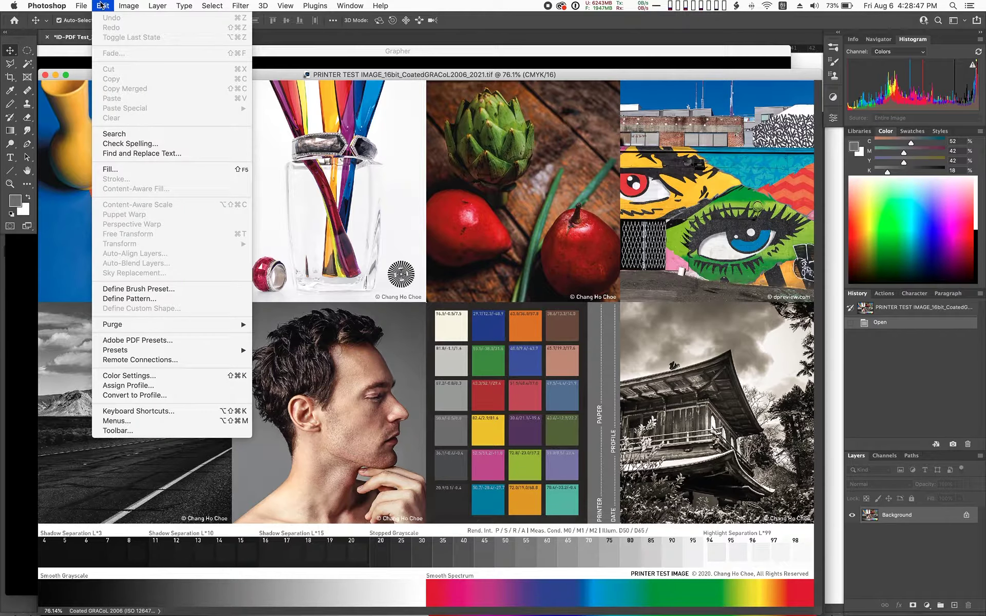
click(148, 386)
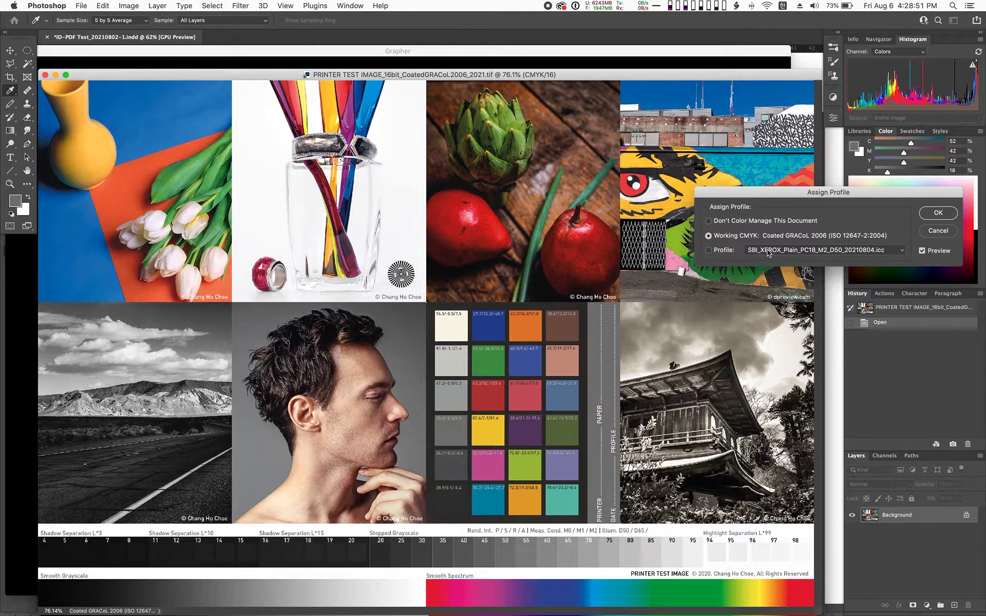
click(709, 250)
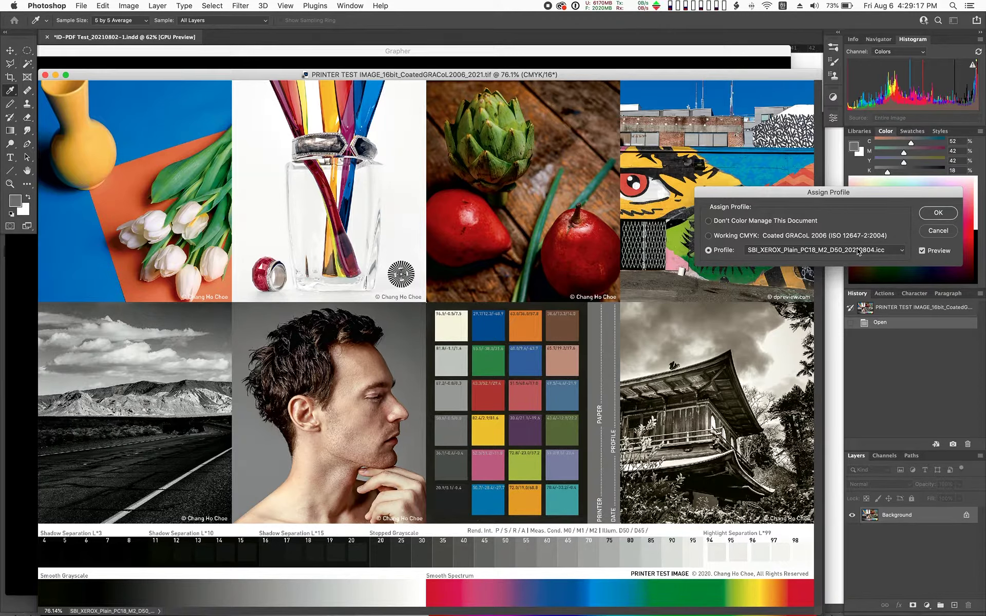
Preview the CMYK test image with SBI_XEROX_Plain_Mac_M2_D50_20210804.icc, and cancel the profile assignment.
click(810, 251)
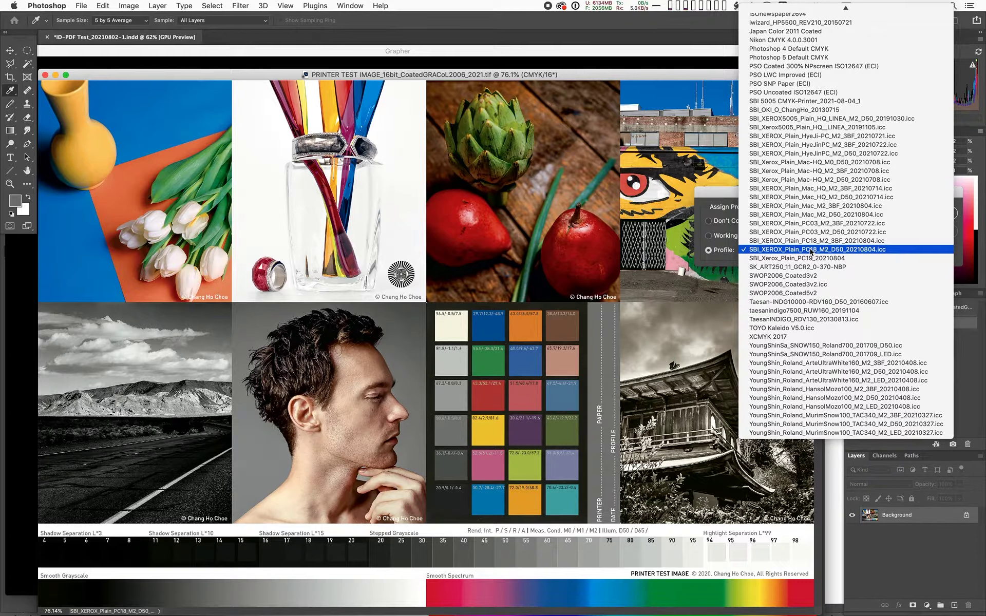
click(869, 215)
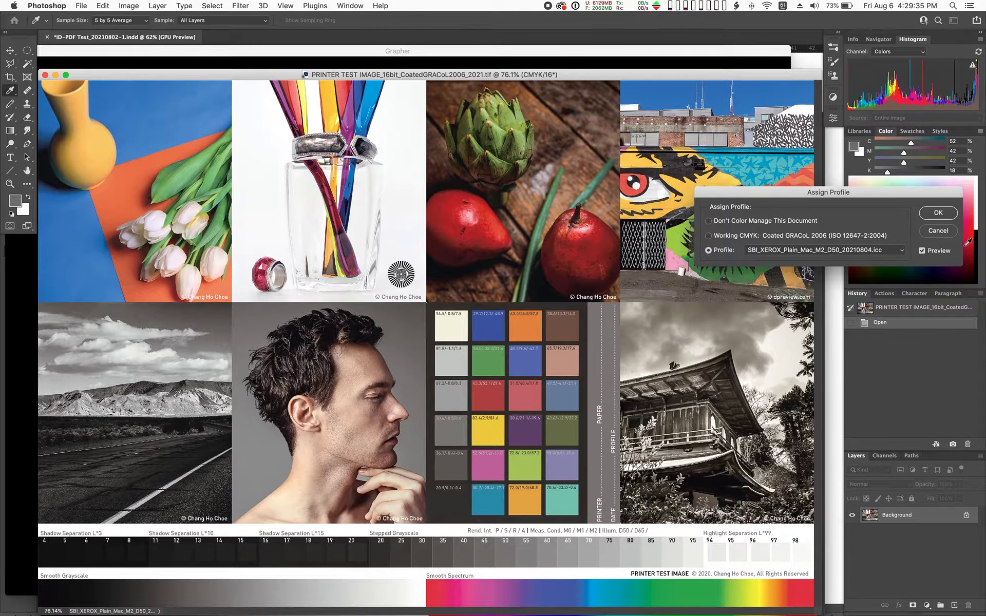
click(937, 231)
key(v)
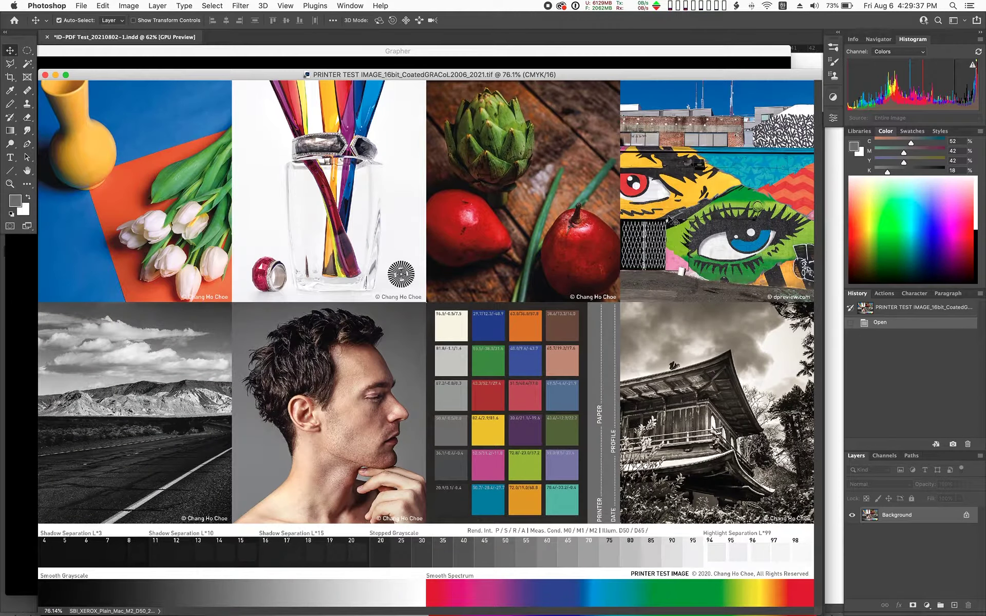
Bring the REC2020-1886 test image back to the front and open Convert to Profile for it.
mouse_move(1, 614)
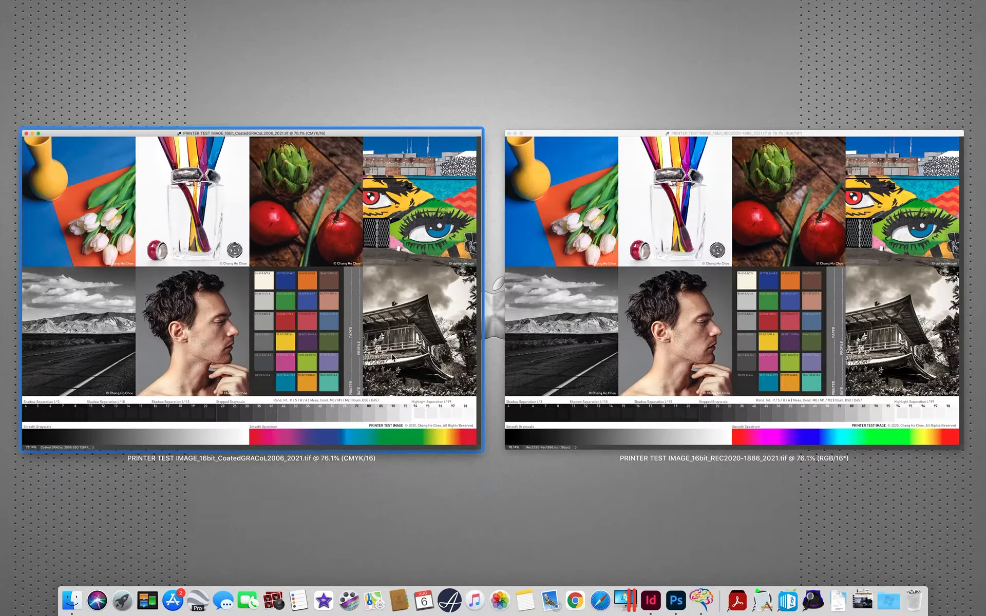
click(679, 294)
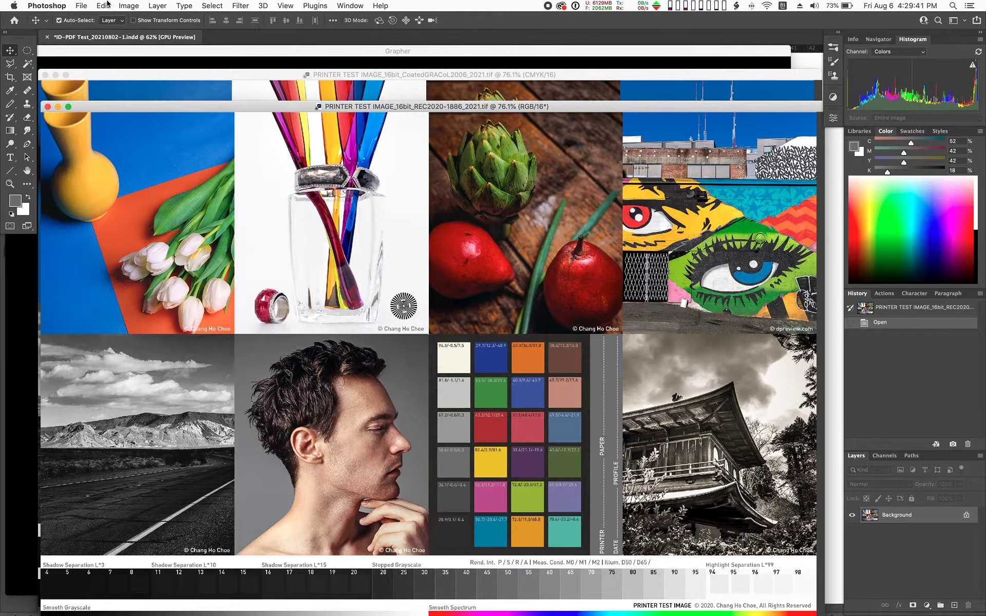
click(102, 6)
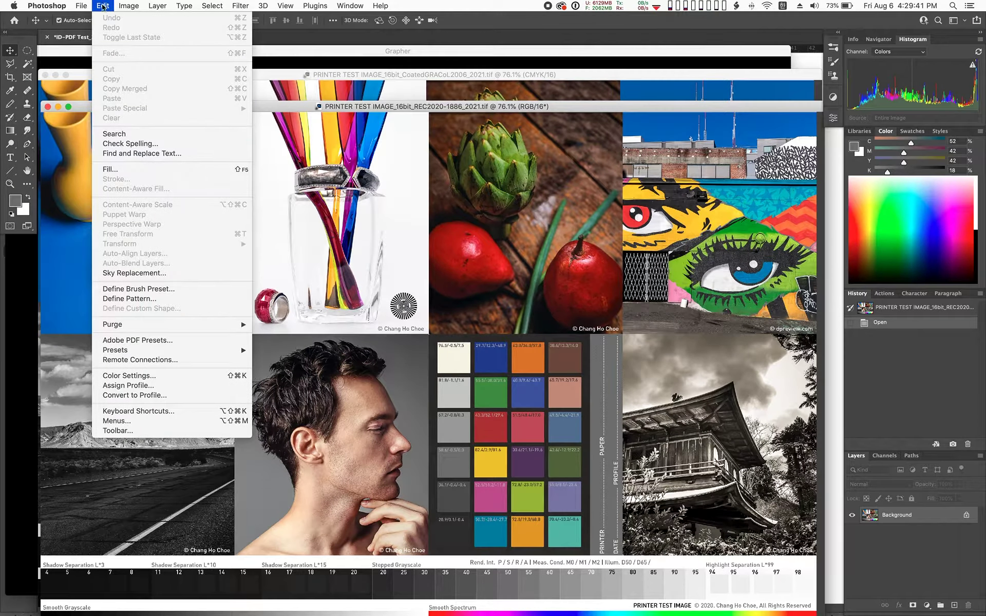
click(159, 395)
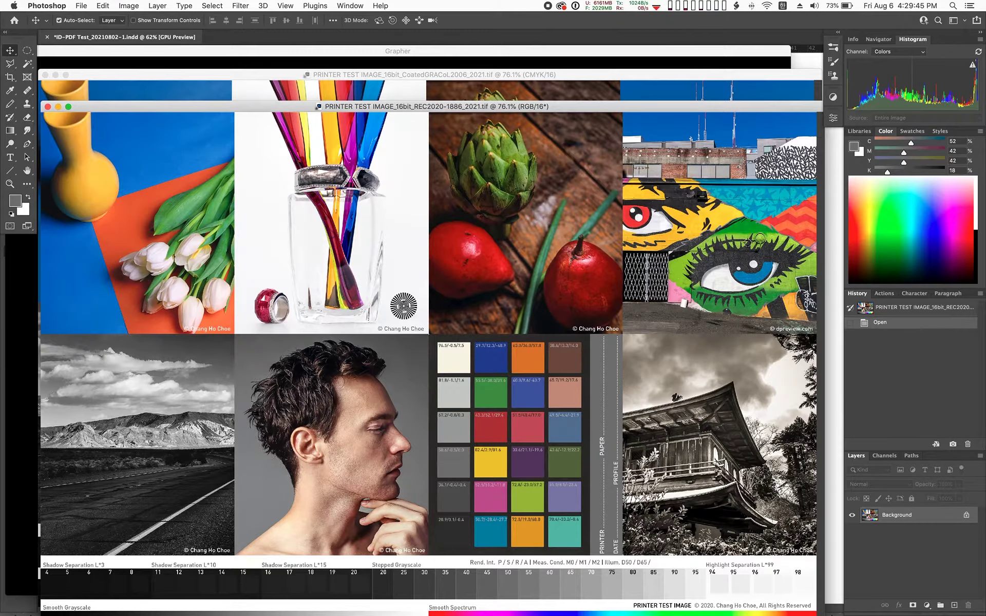
Choose YoungShin_Roland_MurimSnow100_TAC340_M2_D50_20210327.icc as the destination profile of the conversion.
mouse_move(802, 197)
mouse_down()
mouse_move(768, 194)
mouse_move(805, 199)
mouse_up()
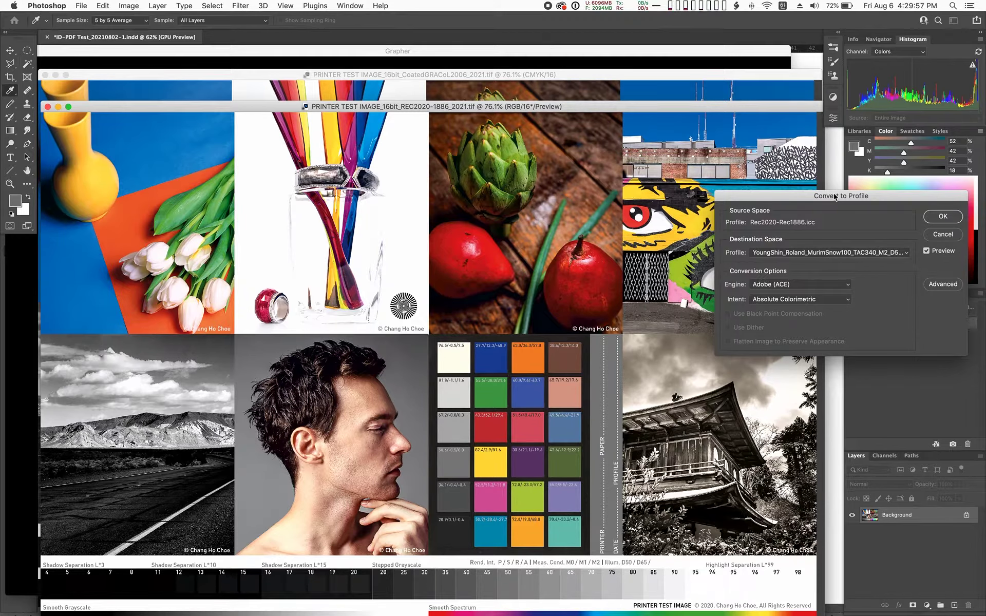
click(864, 256)
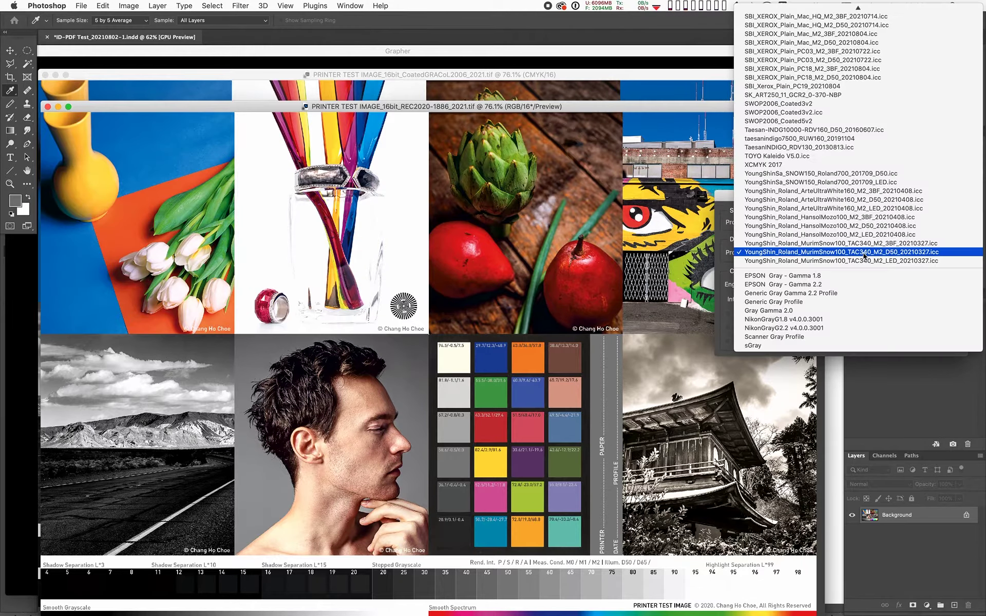
scroll(865, 257, up, 1)
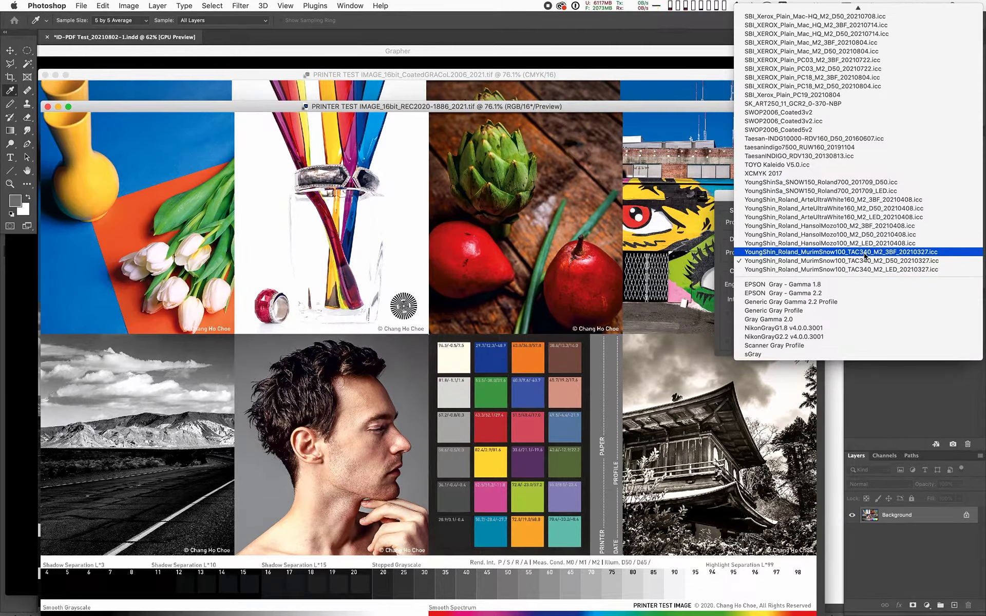
click(908, 261)
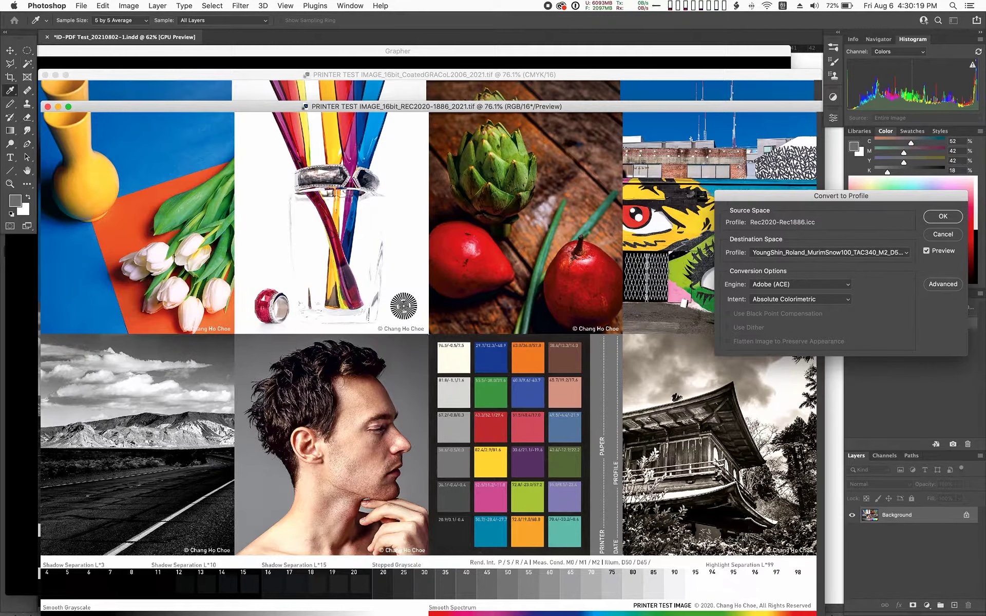
Set the conversion intent to Relative Colorimetric, compare the image with the preview off and on, and cancel the conversion.
click(834, 299)
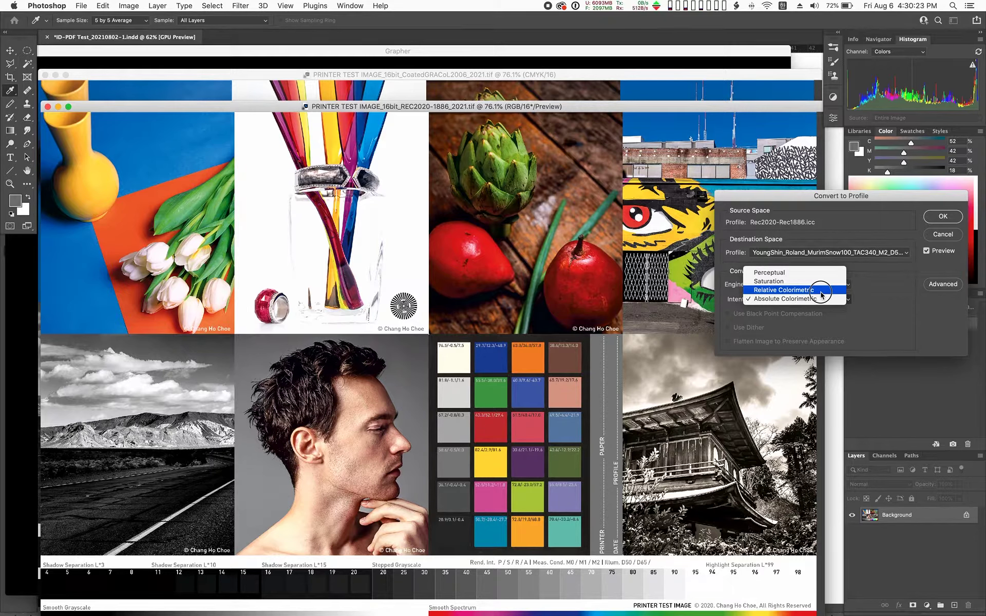
click(820, 290)
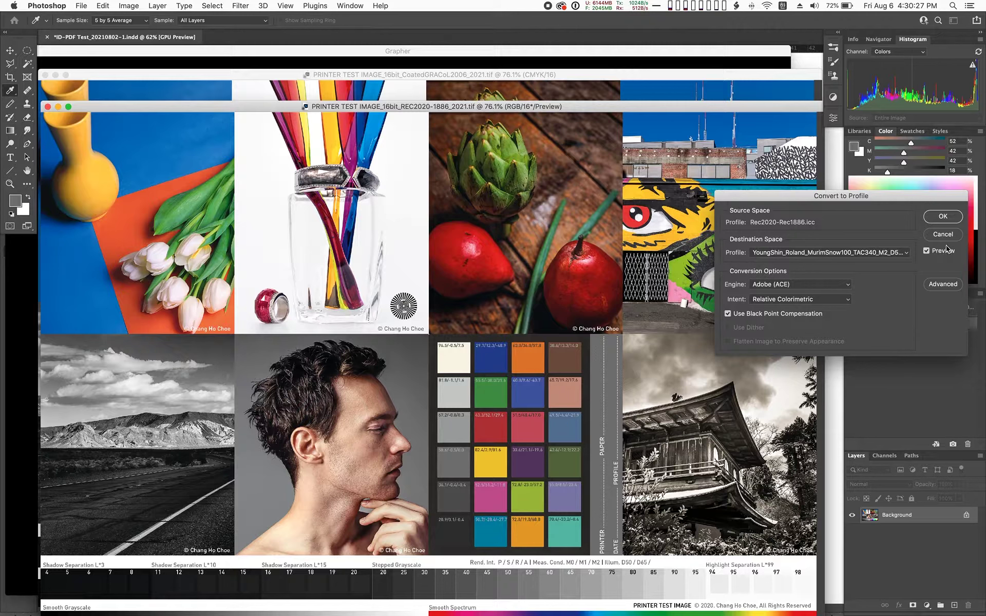
click(926, 251)
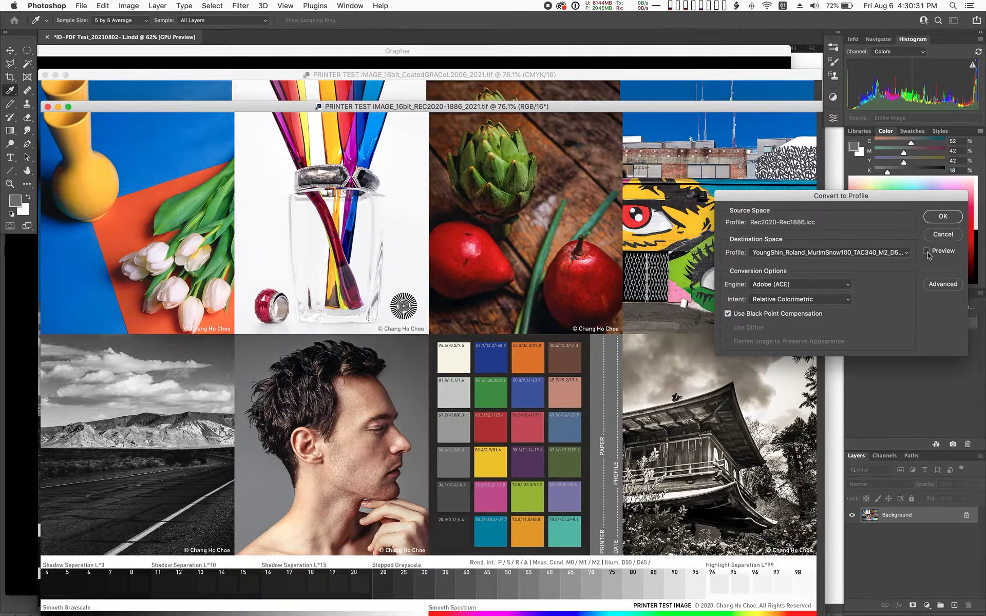
click(927, 251)
click(927, 251)
click(927, 251)
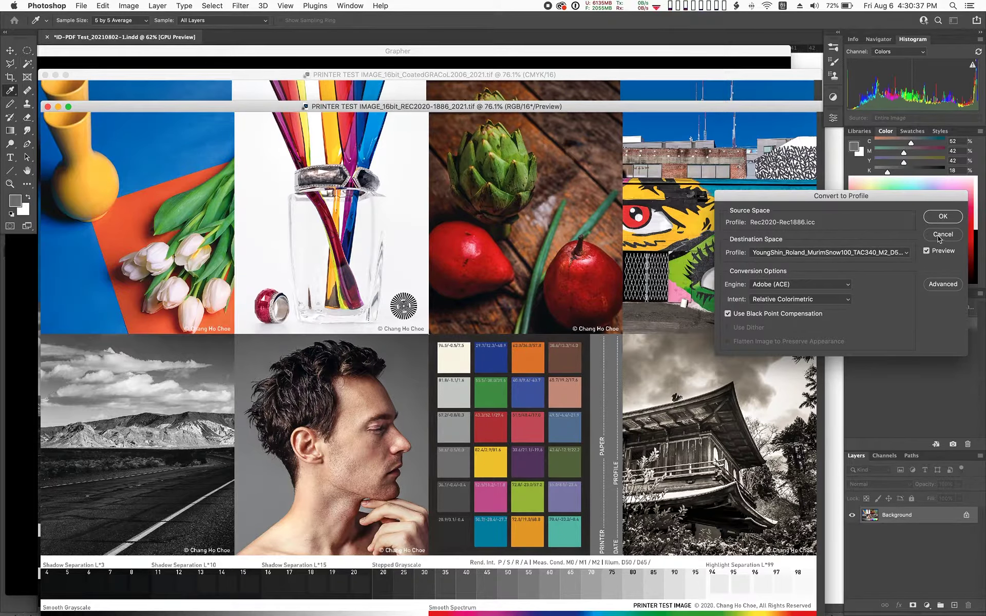
key(Escape)
Move the REC2020-1886 image window upward and reopen Convert to Profile with YoungShin_Roland_MurimSnow100_TAC340_M2_D50_20210327.icc as the destination.
drag(613, 106, 616, 59)
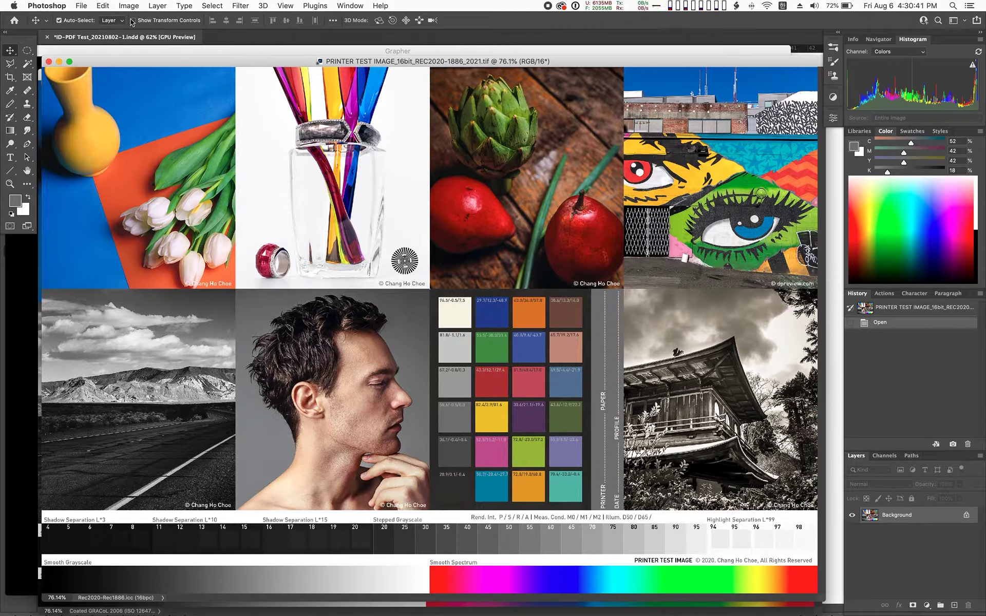
click(103, 5)
click(149, 396)
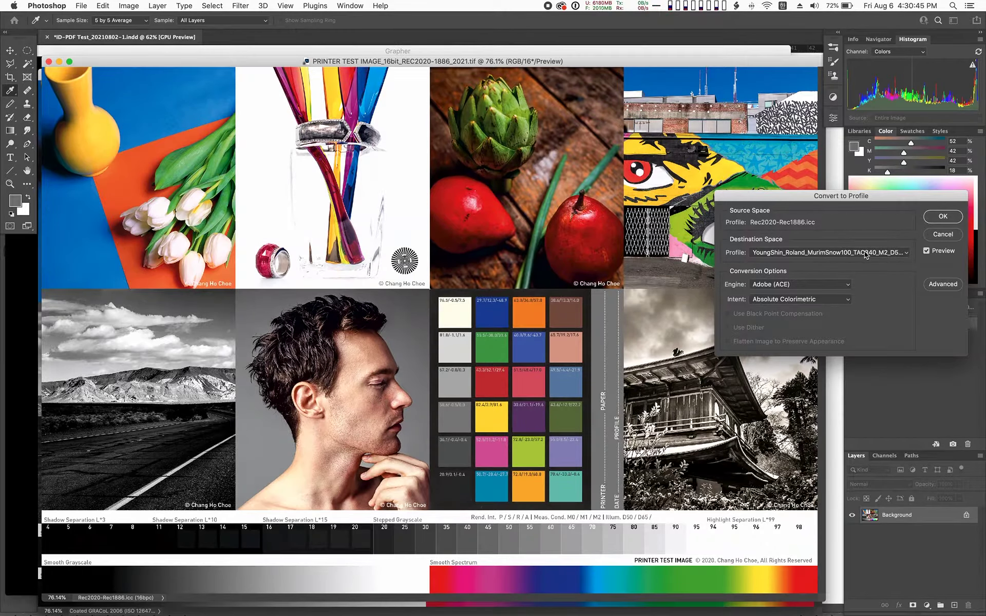
click(883, 257)
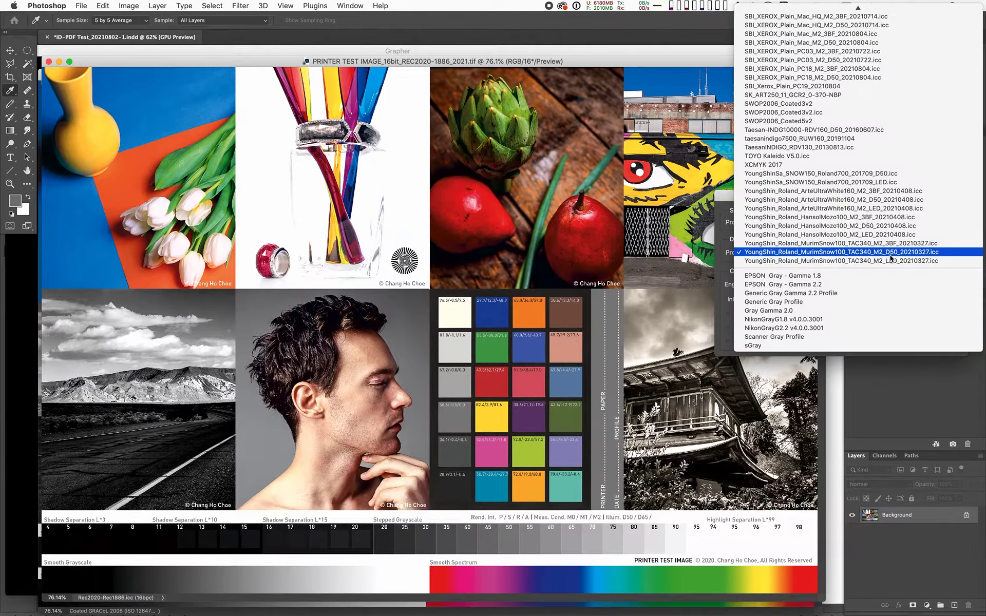
click(891, 257)
Switch the rendering intent to Relative Colorimetric and compare the smooth spectrum and photos with the conversion preview on and off.
click(797, 300)
click(790, 291)
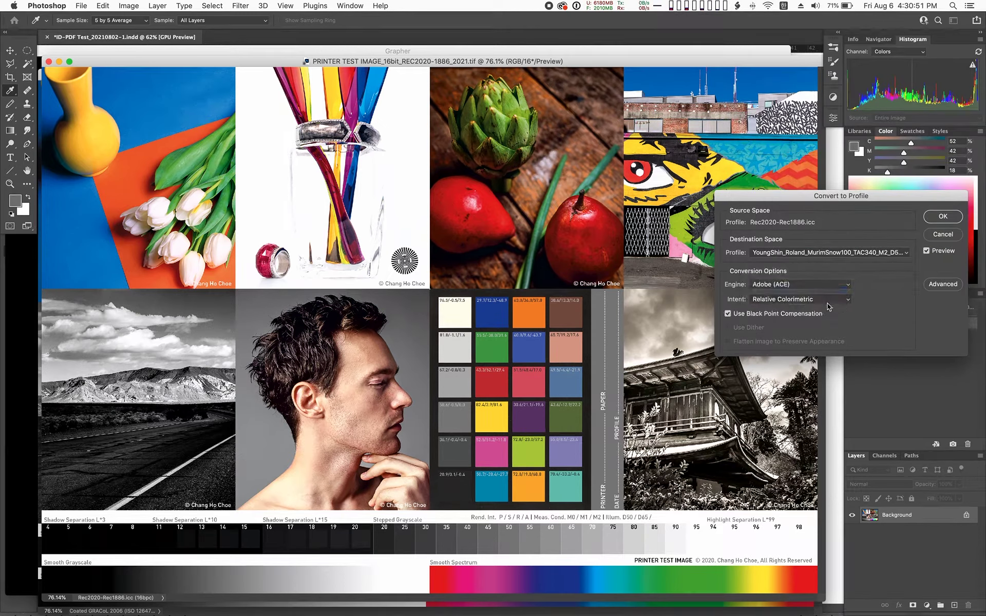
click(926, 251)
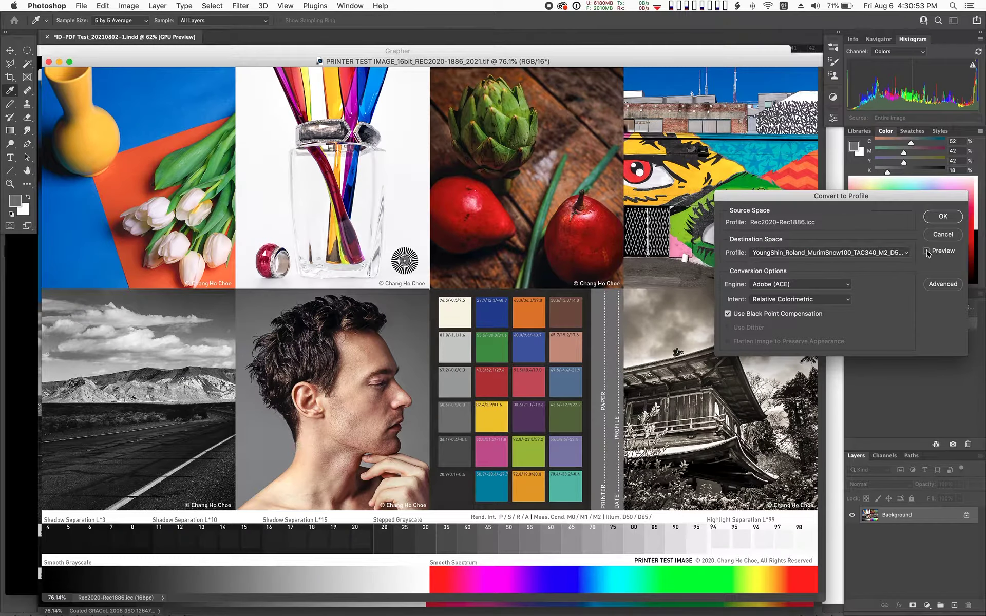
click(926, 252)
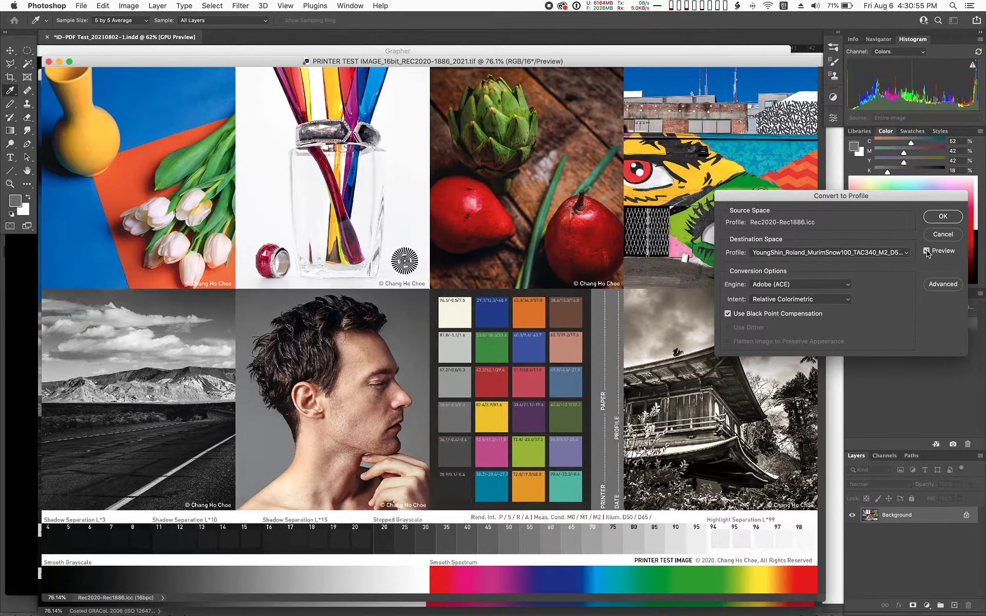
click(926, 252)
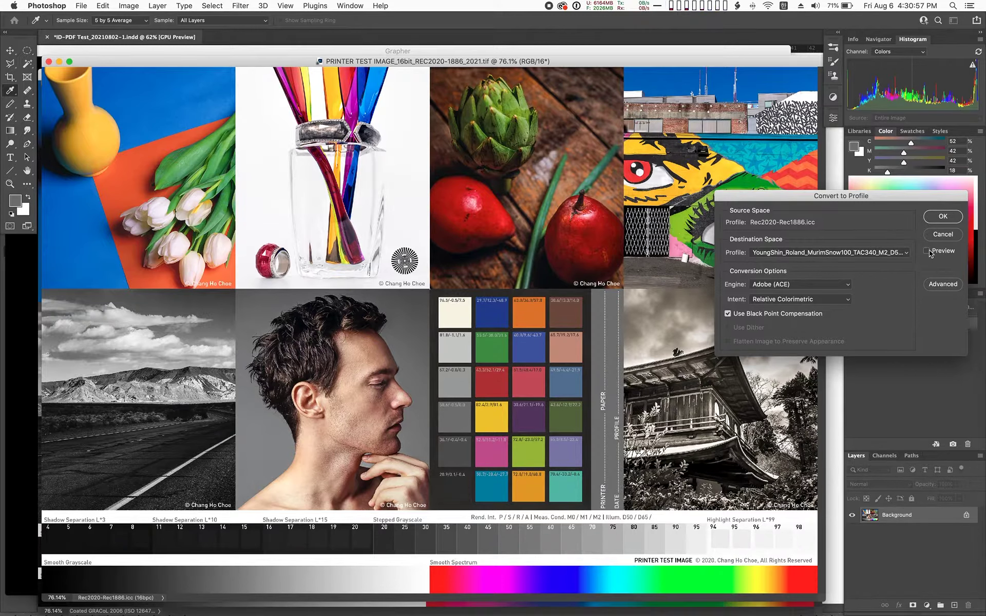
Open the choice of destination profiles for the conversion.
click(891, 255)
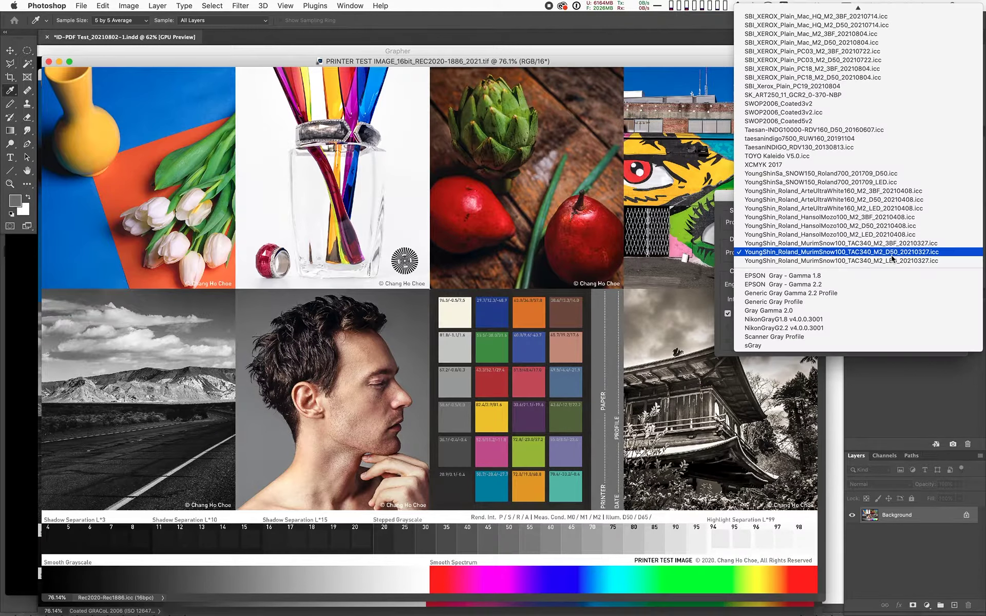